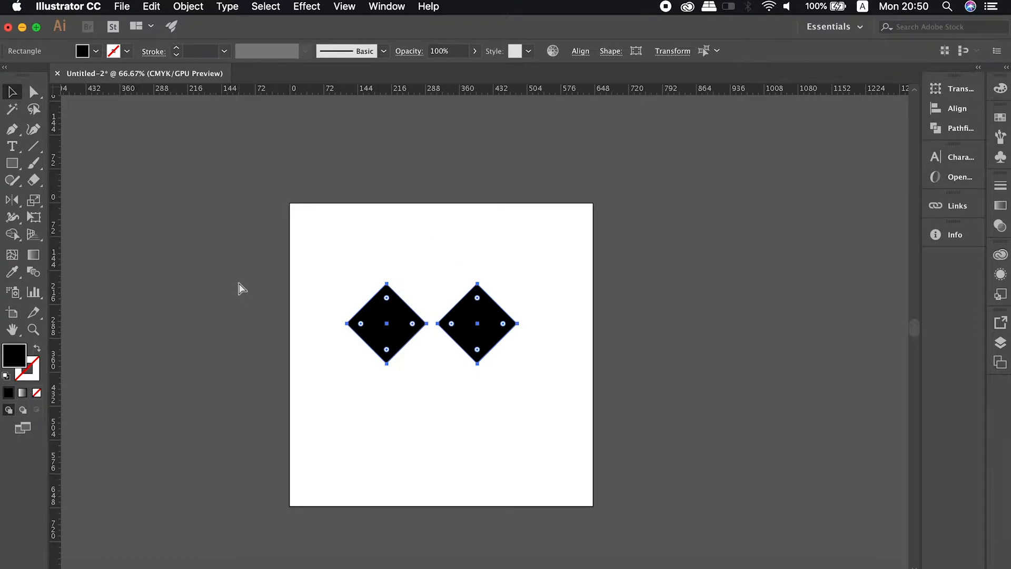
Step: Add a copy of the two diamonds rotated 90 degrees about their shared centre to form a four-diamond cross
left_click_drag(341, 322, 430, 472)
left_click(430, 472)
key("super+equal")
key("super+equal")
scroll(265, 202, "left", 4)
Step: Show the guides and centre the four diamonds on the guide intersection
left_click_drag(318, 172, 539, 372)
key("super+semicolon")
left_click_drag(457, 394, 478, 465)
key("super+equal")
key("super+equal")
key("super+equal")
key("super+equal")
key("super+equal")
key("super+equal")
left_click_drag(273, 351, 276, 351)
key("super+shift+a")
key("super+minus")
key("super+minus")
key("super+minus")
key("super+minus")
key("super+minus")
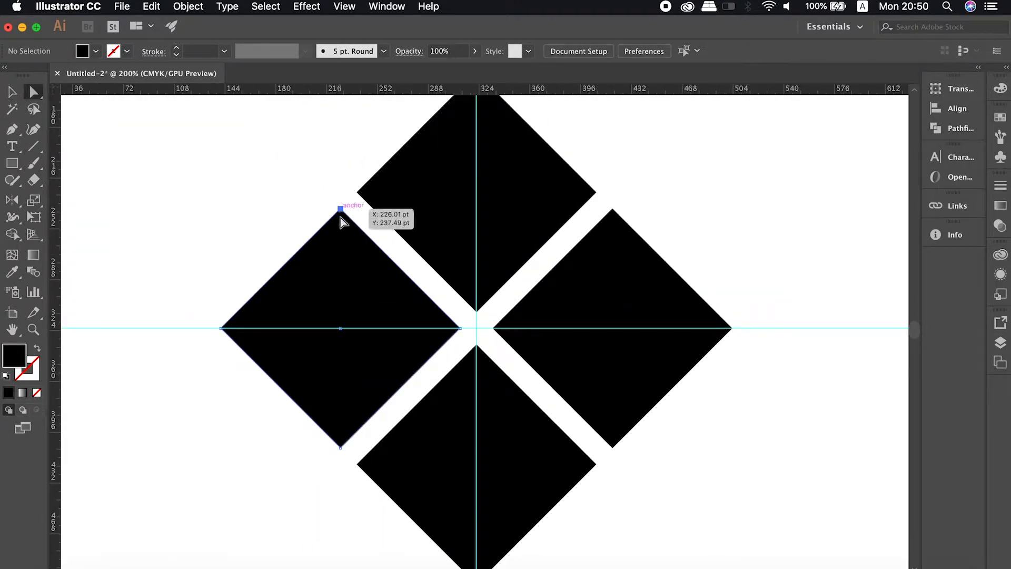
Step: Round the upper and lower corners of the left and right diamonds fully to form two horizontal petals
left_click(340, 210)
left_click_drag(340, 387, 341, 327)
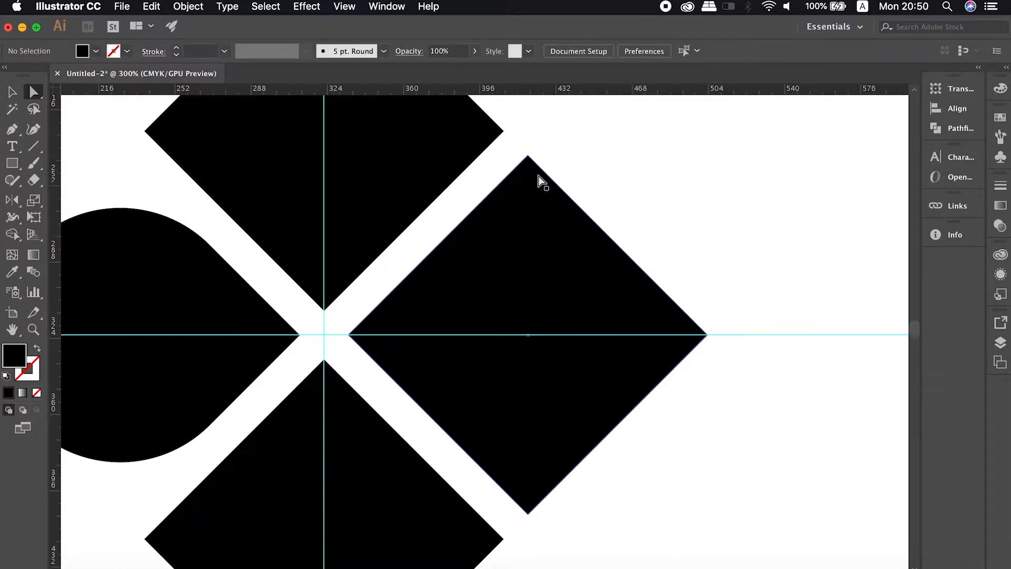
left_click(529, 156)
left_click(528, 514, "shift")
left_click_drag(529, 501, 527, 340)
left_click(718, 255)
Step: Round the left and right corners of the upper diamond fully to form a vertical petal
scroll(249, 325, "up", 5)
scroll(249, 325, "left", 3)
left_click(209, 259)
left_click(566, 260, "shift")
left_click_drag(552, 262, 388, 267)
Step: Round the left and right corners of the lower diamond to match the other petals and hide the guides
scroll(409, 409, "down", 5)
scroll(408, 409, "left", 1)
left_click(232, 405)
left_click(593, 410, "shift")
left_click_drag(579, 406, 409, 407)
left_click(629, 432)
key("super+minus")
key("super+minus")
key("super+minus")
key("super+minus")
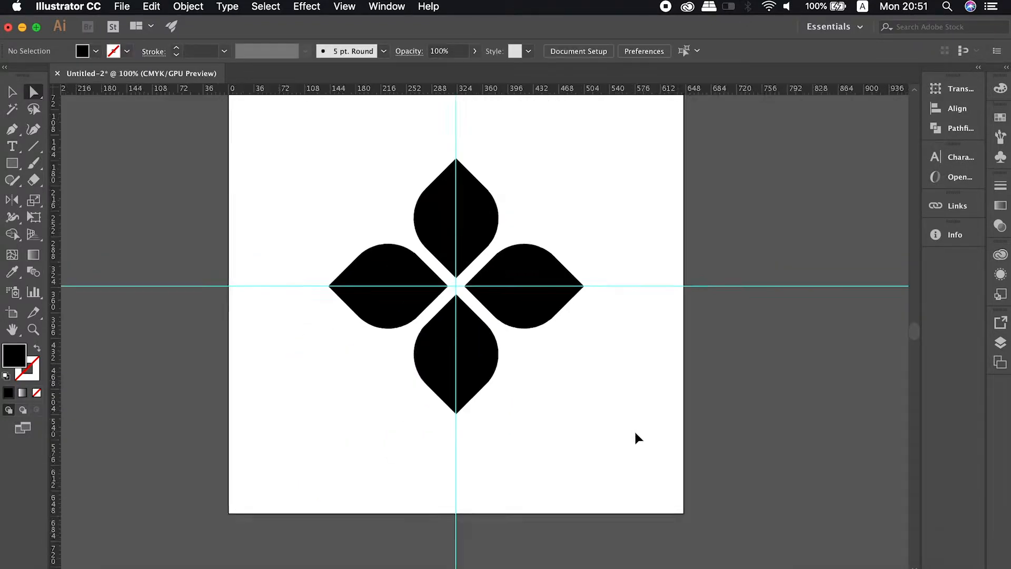
key("super+semicolon")
Step: Make a scaled-down copy of all four petals around their common centre and rotate it 45 degrees
left_click_drag(590, 415, 576, 441)
key("super+equal")
key("super+equal")
key("super+equal")
key("super+equal")
left_click_drag(224, 194, 231, 187)
key("super+minus")
key("v")
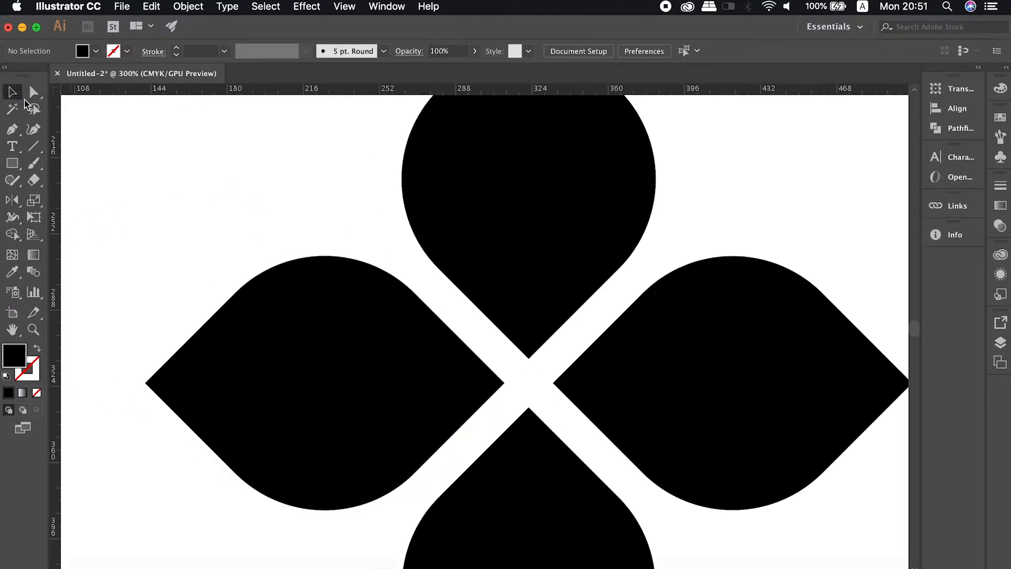
left_click(383, 366)
left_click(510, 263, "shift")
left_click(559, 369, "shift")
left_click(514, 493, "shift")
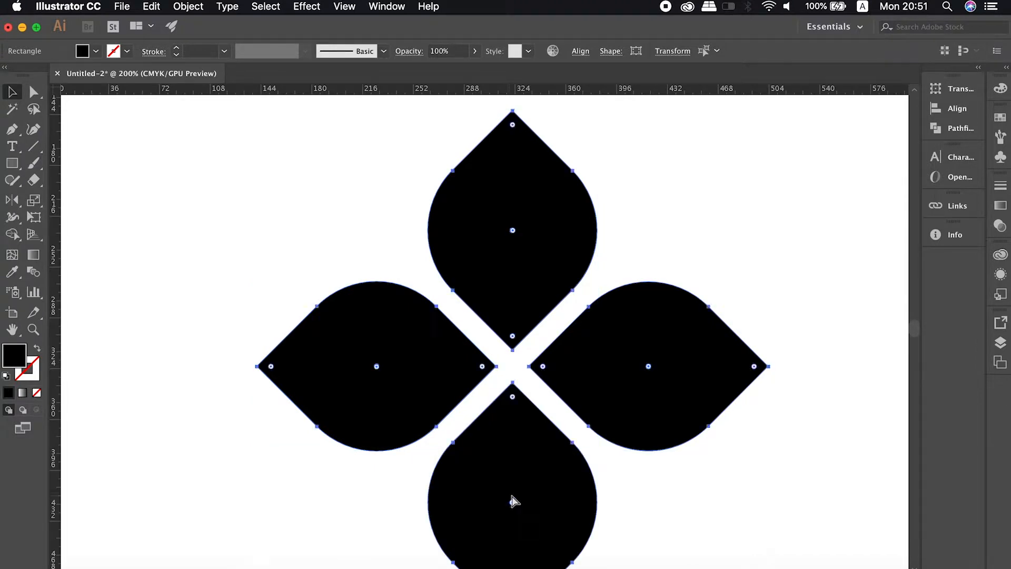
left_click_drag(257, 367, 422, 366)
left_click_drag(432, 259, 532, 233)
Step: Fill the four small diagonal petals with white sampled from the artboard
left_click(12, 270)
left_click(116, 211)
left_click(18, 95)
left_click(316, 188)
Step: Create a copy of the four small white petals rotated 45 degrees so it lines up with the large petals
left_click(478, 336)
left_click(546, 333, "shift")
left_click(546, 400, "shift")
left_click(478, 401, "shift")
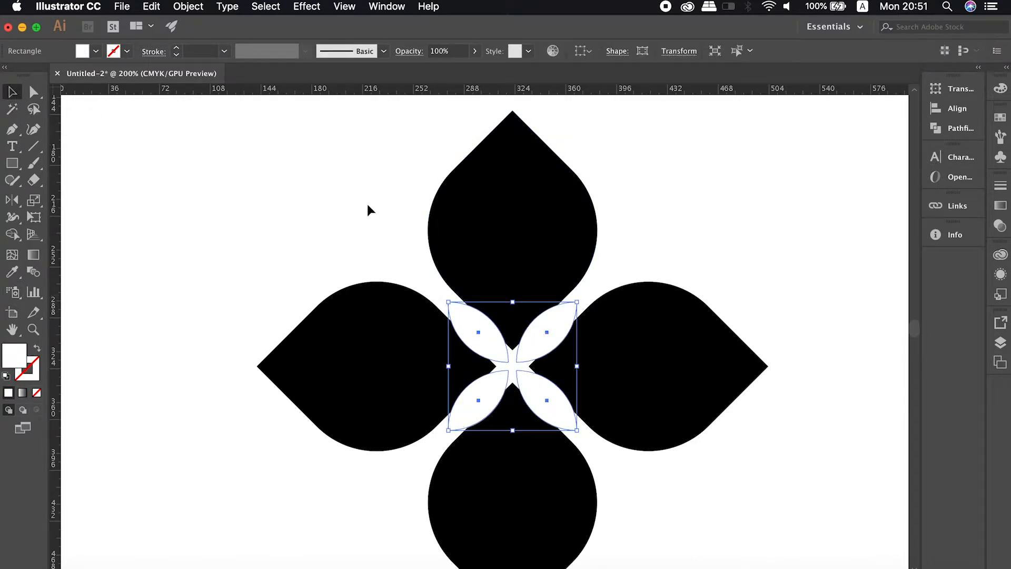
key("super+equal")
left_click_drag(445, 297, 530, 288)
Step: Recolour the four small diagonal petals black with the Eyedropper, sampling a large petal
left_click(10, 275)
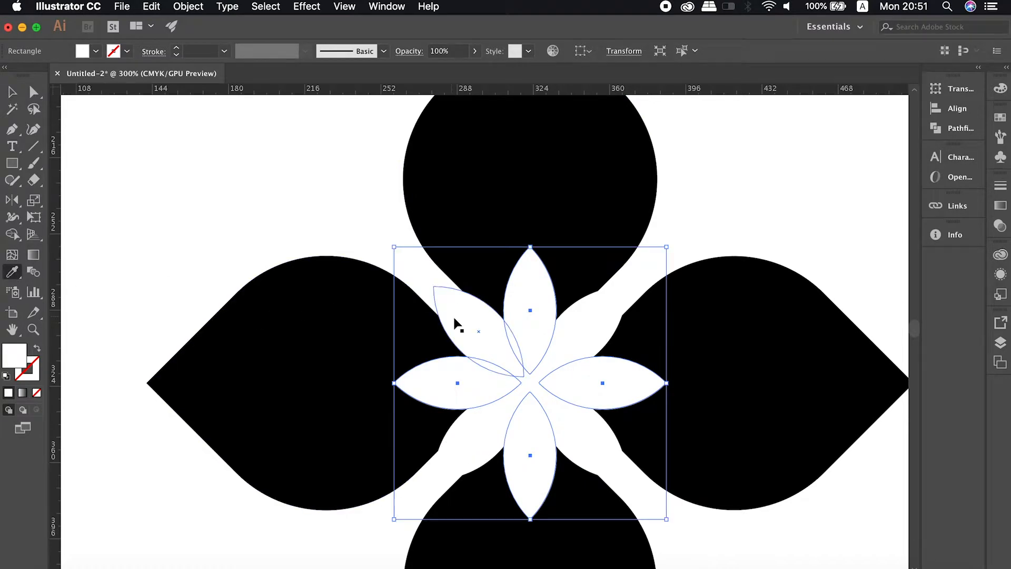
left_click(452, 310, "super")
left_click(605, 312, "shift+super")
left_click(606, 454, "shift+super")
left_click(455, 454, "shift+super")
left_click(337, 363)
left_click(290, 166, "super")
left_click(12, 93)
Step: Delete the four small diagonal petals, keeping only the upright and horizontal white ones
double_click(468, 320)
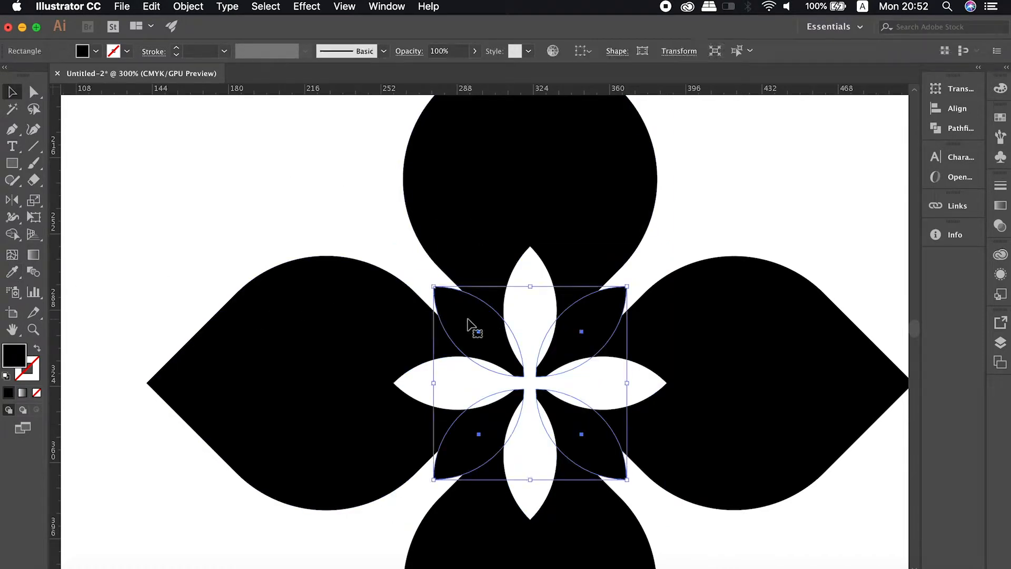
left_click(468, 325)
key("Delete")
left_click(571, 347)
key("Delete")
left_click(570, 425)
key("Delete")
left_click(480, 422)
key("Delete")
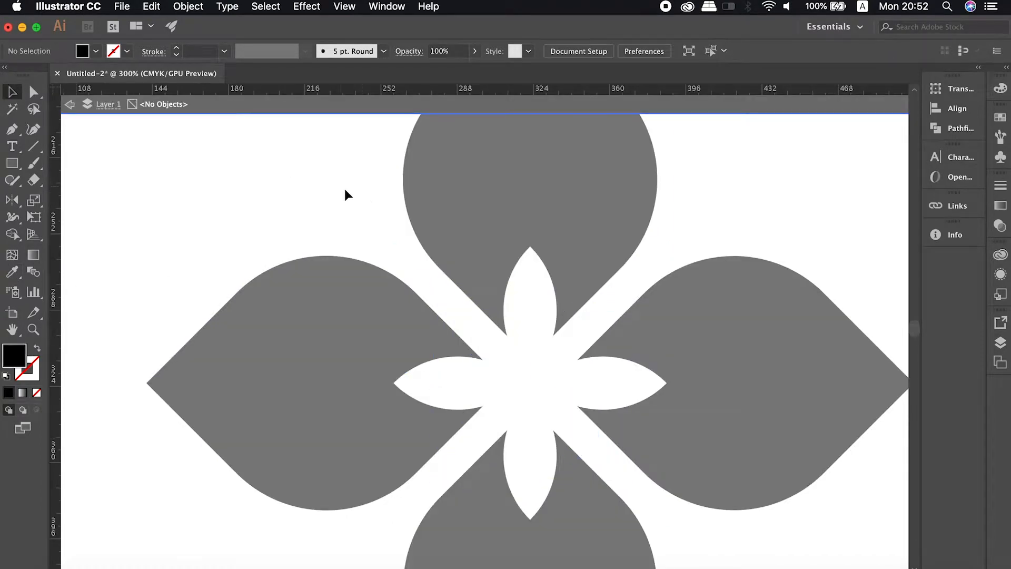
double_click(284, 180)
Step: Draw a black circle about 21 pt in diameter centred on the guide intersection in the middle of the flower
key("super+equal")
left_click_drag(12, 164, 69, 202)
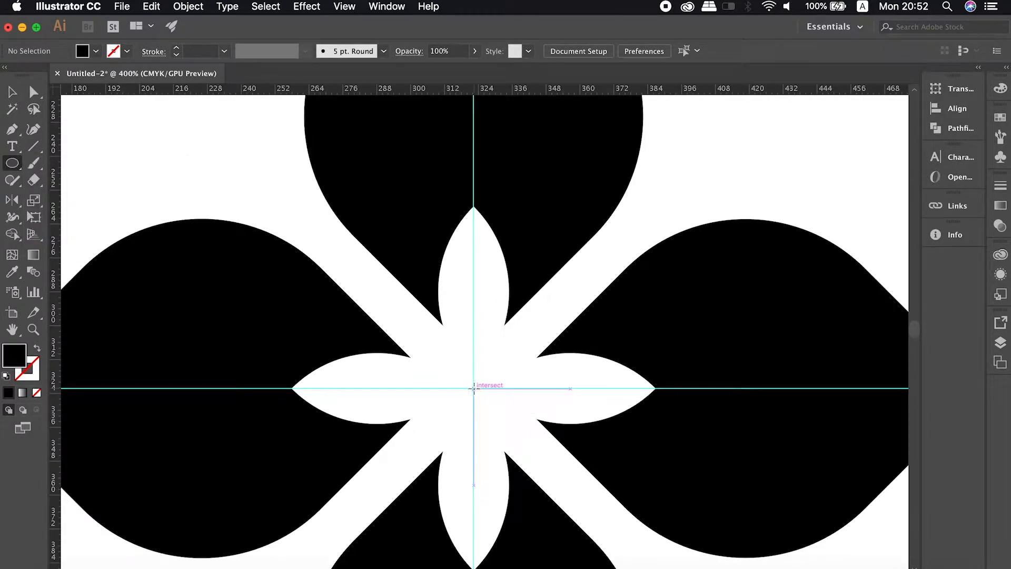
left_click_drag(452, 360, 452, 360)
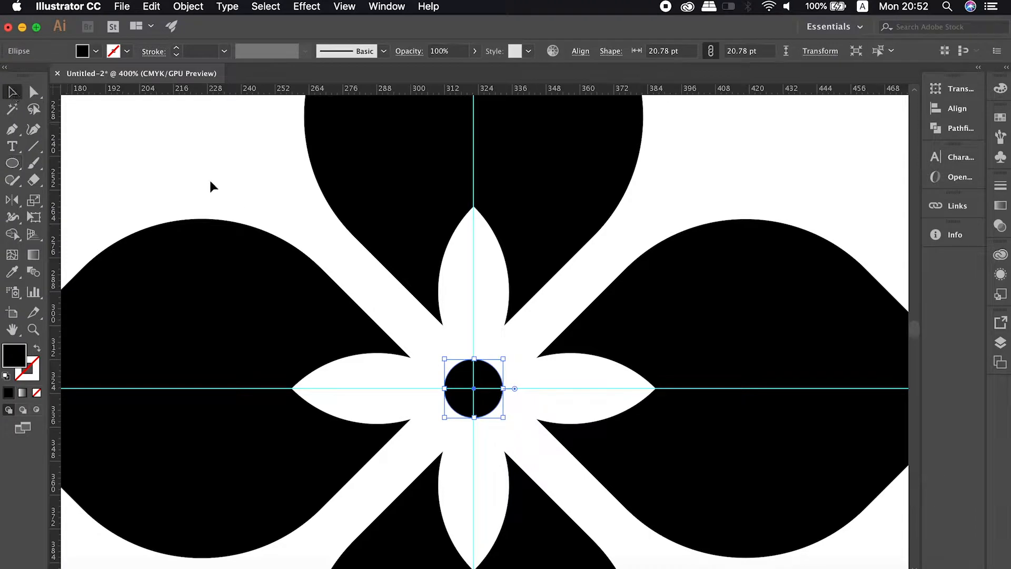
left_click(211, 184)
Step: Place a copy of the left white petal inside the left black petal, tip to tip with the original's outer end
left_click(349, 377)
left_click(206, 148)
left_click(35, 94)
left_click_drag(354, 363, 565, 301)
key("super+equal")
key("super+equal")
key("super+equal")
key("super+equal")
key("super+equal")
key("super+equal")
key("super+equal")
mouse_move(473, 411)
left_mouse_down()
mouse_move(453, 411)
mouse_move(474, 411)
left_mouse_up()
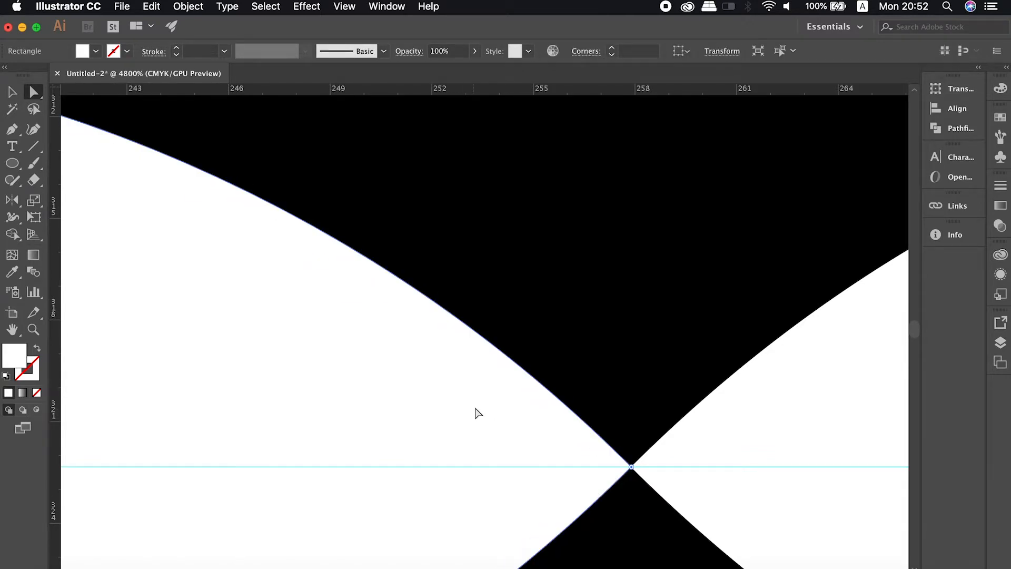
key("super+minus")
key("super+minus")
key("super+minus")
key("super+minus")
key("super+minus")
key("super+minus")
key("super+minus")
key("super+minus")
left_click(287, 250)
Step: Place a copy of the right white petal inside the right black petal, tip to tip with the original's outer end
left_click_drag(773, 312, 460, 346)
key("super+equal")
key("super+equal")
key("super+equal")
left_click_drag(408, 379, 677, 404)
key("super+equal")
key("super+equal")
key("super+equal")
left_click_drag(568, 381, 431, 207)
mouse_move(591, 332)
left_mouse_down()
mouse_move(617, 332)
mouse_move(596, 335)
left_mouse_up()
key("super+minus")
key("super+minus")
key("super+minus")
key("super+minus")
key("super+minus")
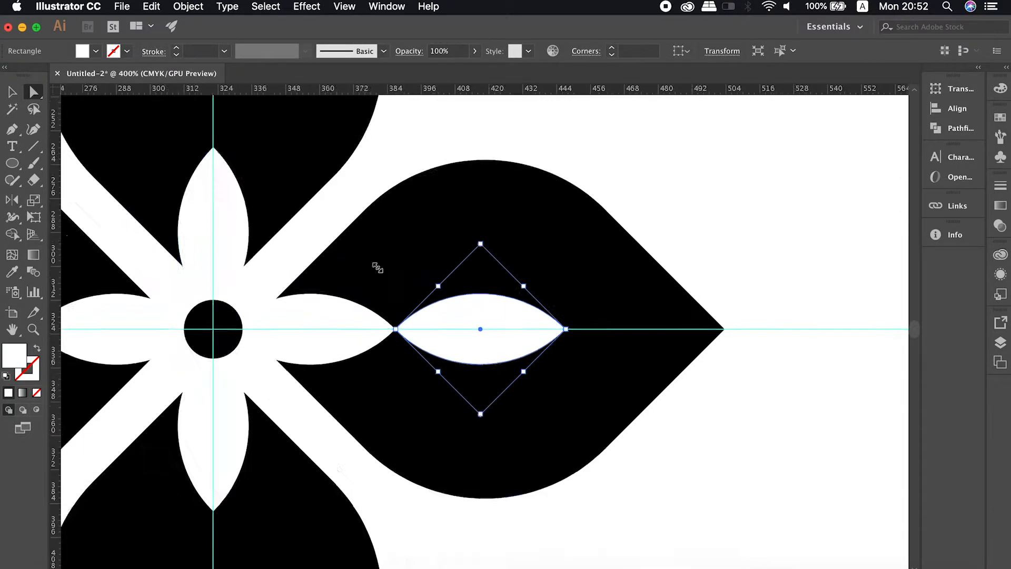
key("super+minus")
left_click_drag(337, 232, 487, 347)
left_click(191, 200)
Step: Place a copy of the upper white petal inside the upper black petal, tip to tip with the original's outer end
key("super+equal")
key("super+equal")
key("super+equal")
left_click_drag(332, 453, 403, 405)
left_click_drag(397, 468, 409, 141)
key("super+equal")
key("super+equal")
left_click_drag(438, 558, 464, 227)
left_click_drag(464, 226, 466, 268)
left_click_drag(463, 426, 473, 368)
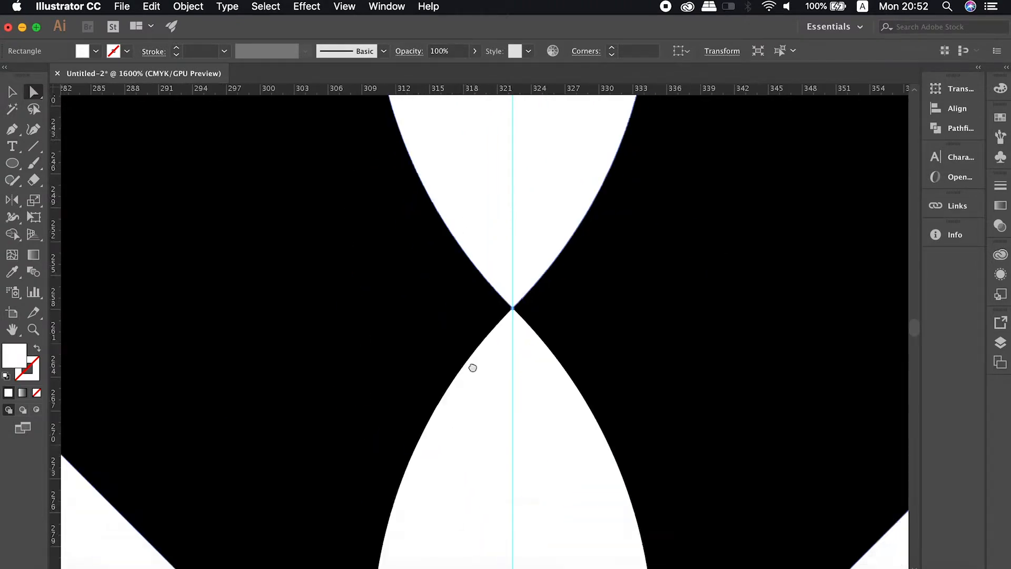
key("super+minus")
key("super+minus")
key("super+minus")
key("super+minus")
key("super+minus")
left_click(397, 444)
Step: Place a copy of the lower white petal inside the lower black petal, tip to tip with the original's outer end
left_click_drag(442, 550, 453, 246)
key("super+equal")
key("super+equal")
key("super+equal")
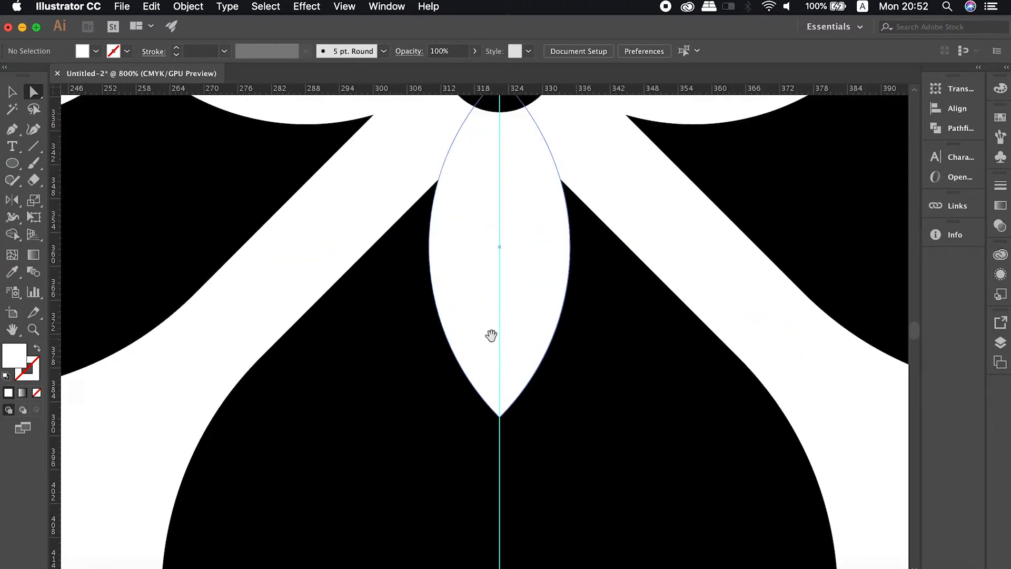
left_click_drag(491, 335, 488, 225)
left_click_drag(488, 190, 485, 514)
key("super+equal")
key("super+equal")
key("super+equal")
left_click_drag(478, 197, 465, 566)
left_click_drag(428, 369, 427, 456)
left_click_drag(425, 439, 424, 399)
key("super+minus")
key("super+minus")
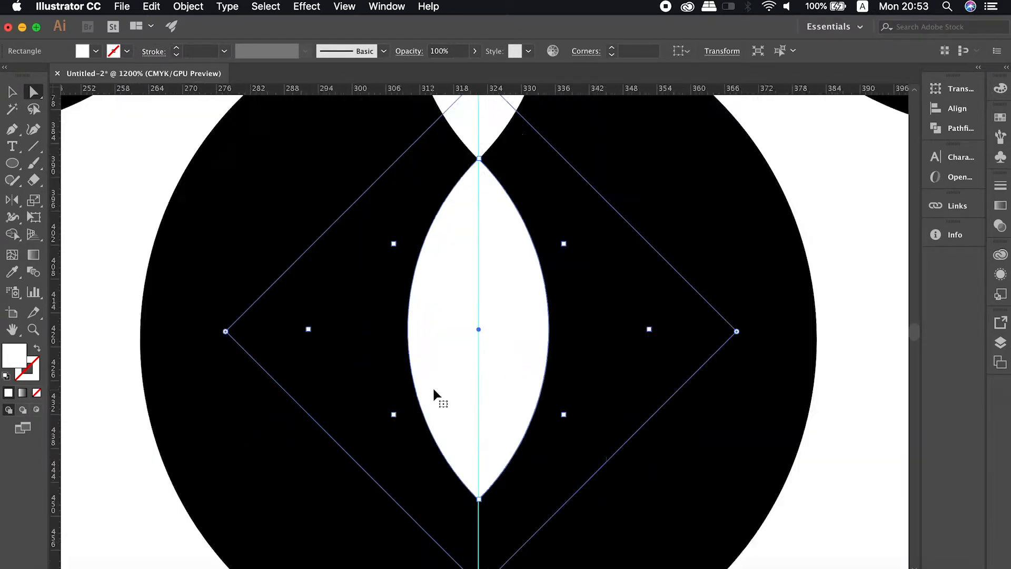
Step: Hide the guides and examine the whole ornament with nothing selected
key("super+minus")
key("super+minus")
key("super+minus")
key("super+minus")
key("super+minus")
left_click(317, 420)
key("super+semicolon")
key("super+minus")
key("super+minus")
key("super+minus")
key("super+minus")
left_click_drag(407, 292, 387, 323)
key("super+equal")
key("super+equal")
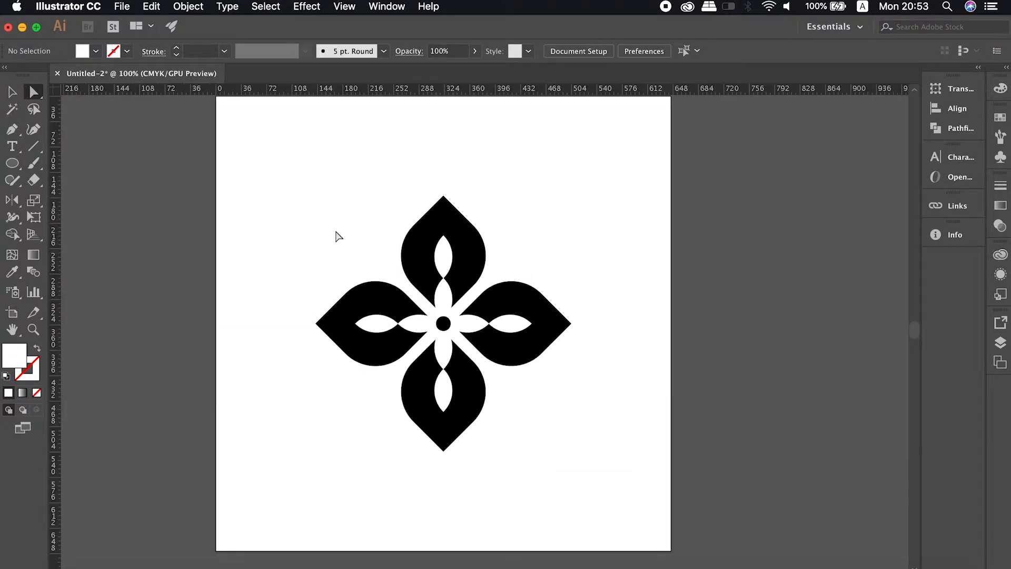
Step: Scale all the white petals down proportionally around the centre of the ornament
key("v")
key("super+equal")
left_click(330, 315)
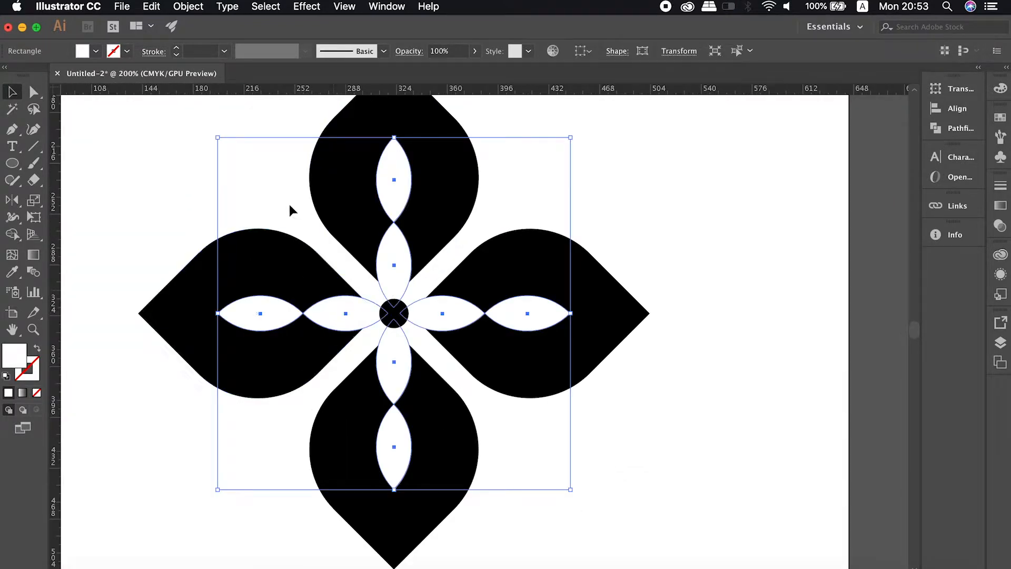
left_click_drag(218, 138, 270, 185)
Step: Unite the white petals using the Pathfinder shape modes
left_click(211, 266)
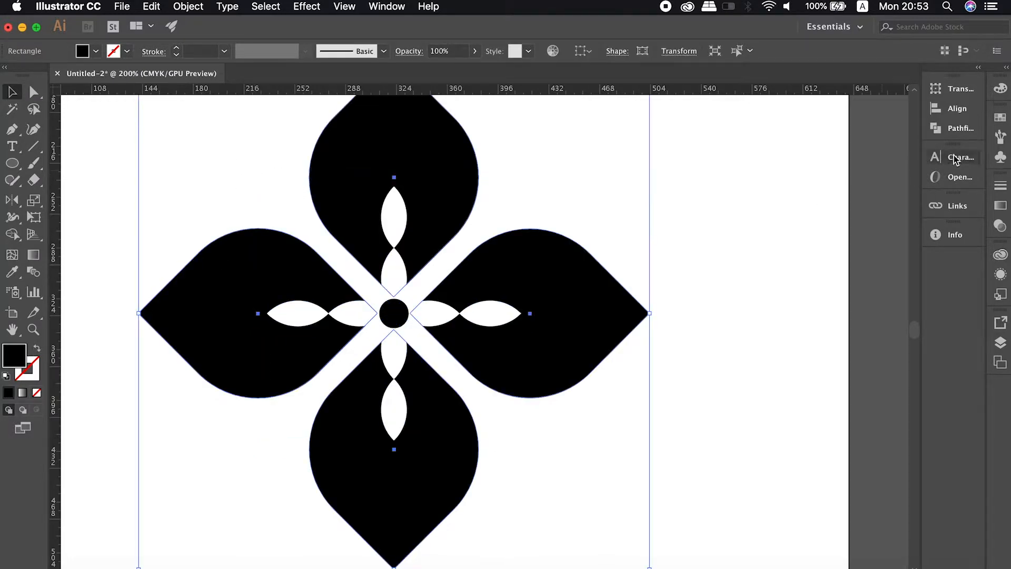
left_click(960, 128)
left_click(523, 165)
left_click(350, 317)
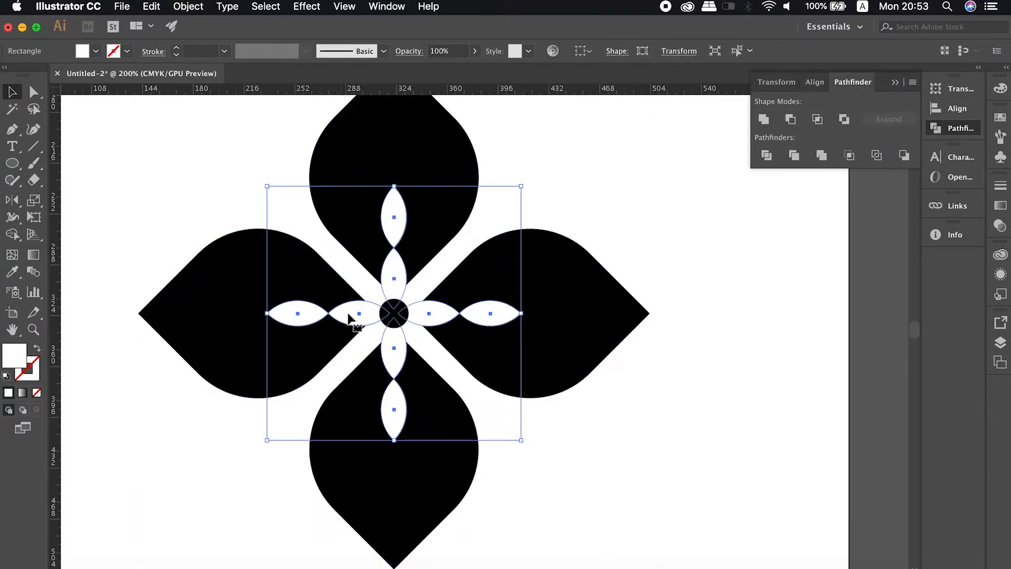
left_click(764, 120)
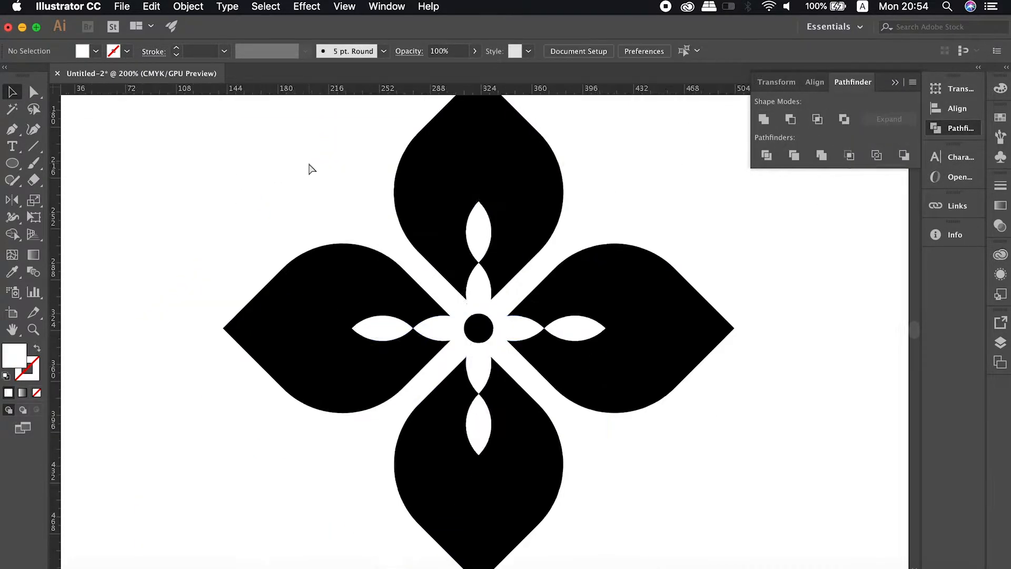
Step: Scale the whole ornament down to about half its size around its centre and deselect it
key("super+minus")
key("super+minus")
key("super+a")
left_click_drag(351, 201, 414, 264)
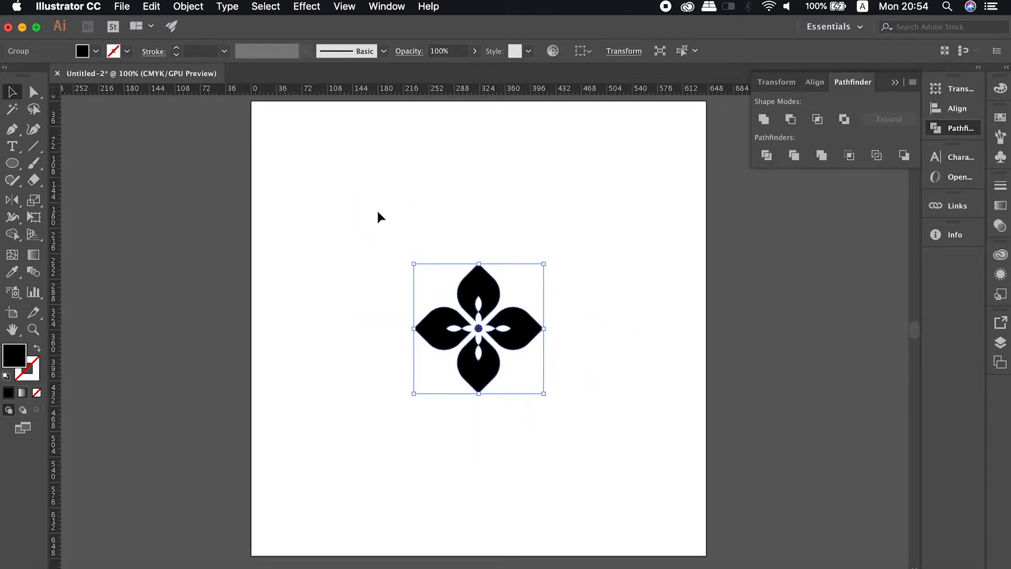
left_click(378, 212)
Step: Show the guides and draw a circle about 116 pt in diameter centred on their intersection in the ornament
key("super+plus")
key("super+plus")
key("super+plus")
key("super+semicolon")
left_click_drag(330, 254, 490, 345)
key("super+plus")
key("super+plus")
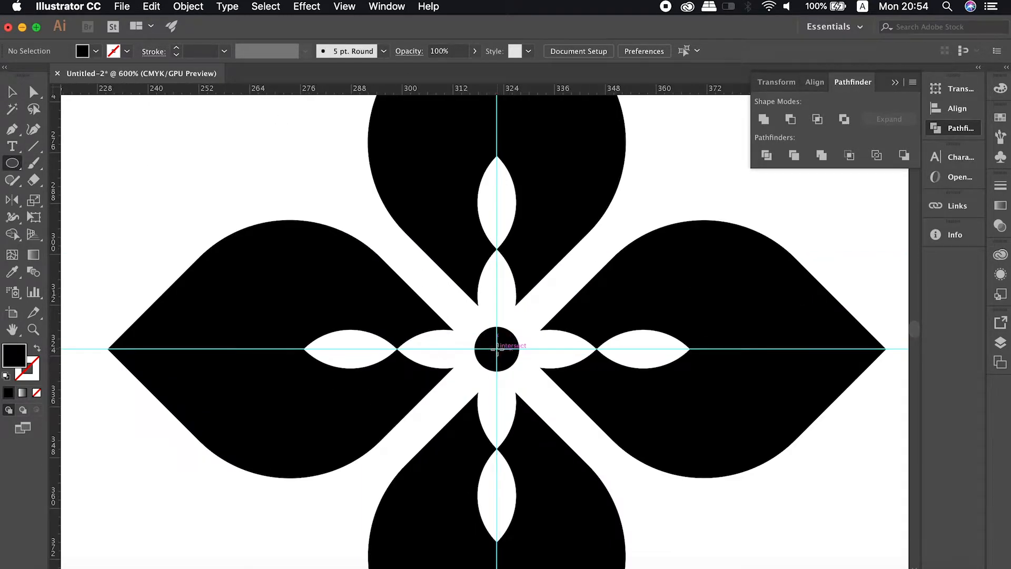
left_click_drag(497, 348, 312, 163)
key("super+minus")
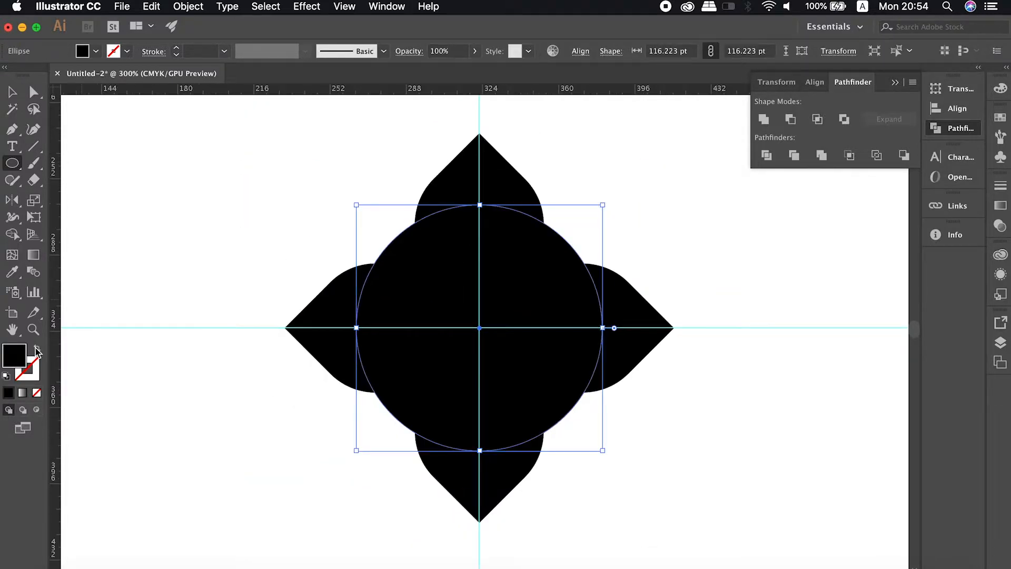
Step: Turn the circle into an unfilled ring with a 4 pt black stroke
left_click(36, 350)
left_click(1000, 185)
left_click(925, 201)
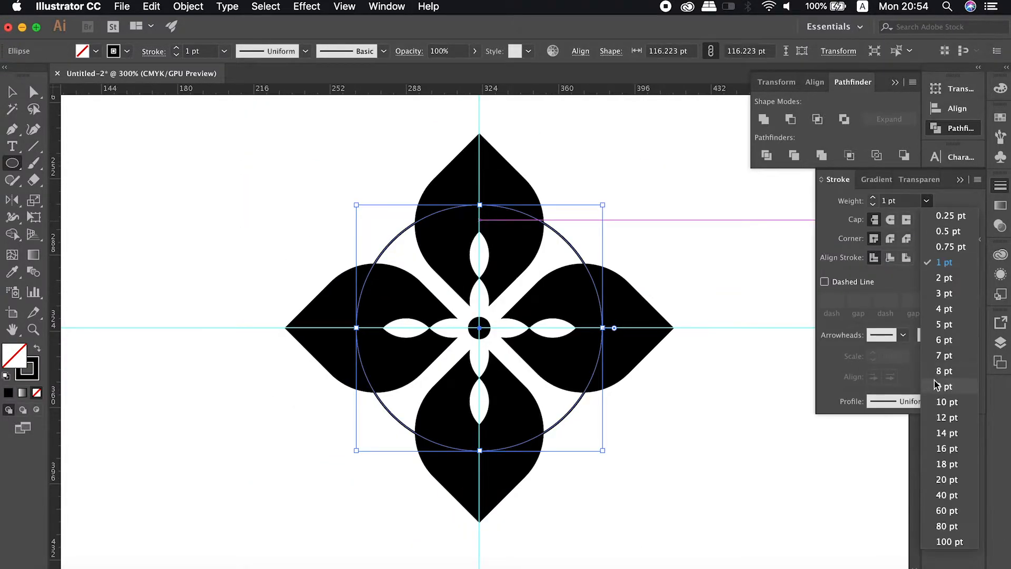
left_click(944, 308)
Step: Expand the ring's fill and stroke into shapes and deselect it
left_click(201, 7)
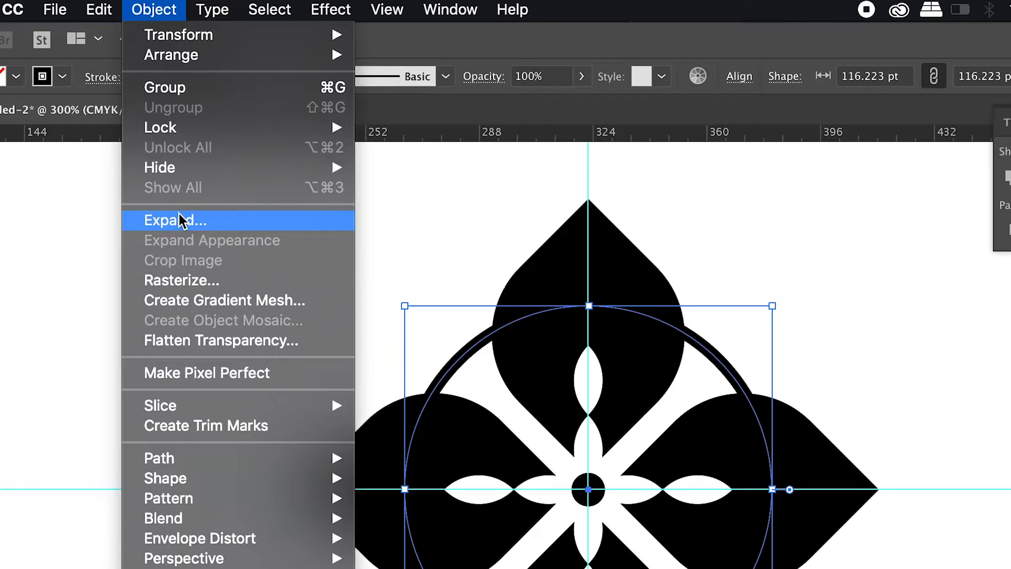
left_click(179, 219)
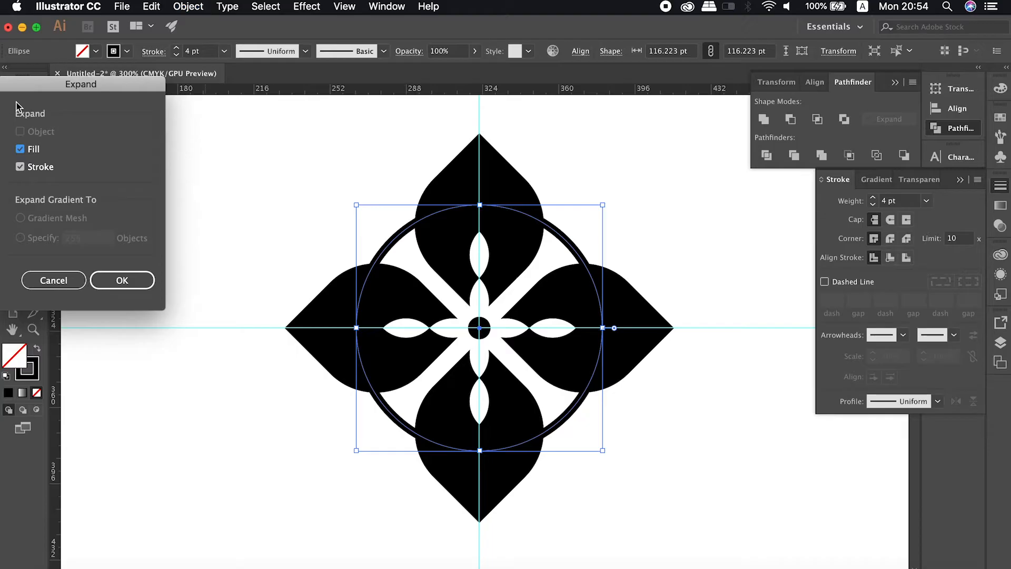
key("Return")
left_click(166, 177)
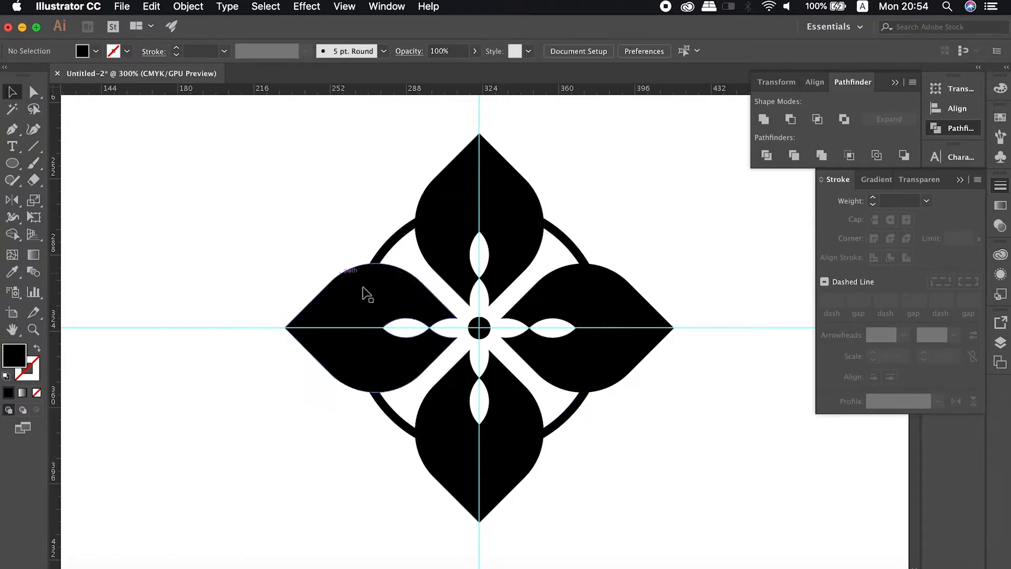
Step: Offset the flower's paths outward with miter joins and unite the resulting shapes
left_click(335, 306)
left_click(232, 241, "super")
key("super+a")
left_click(195, 7)
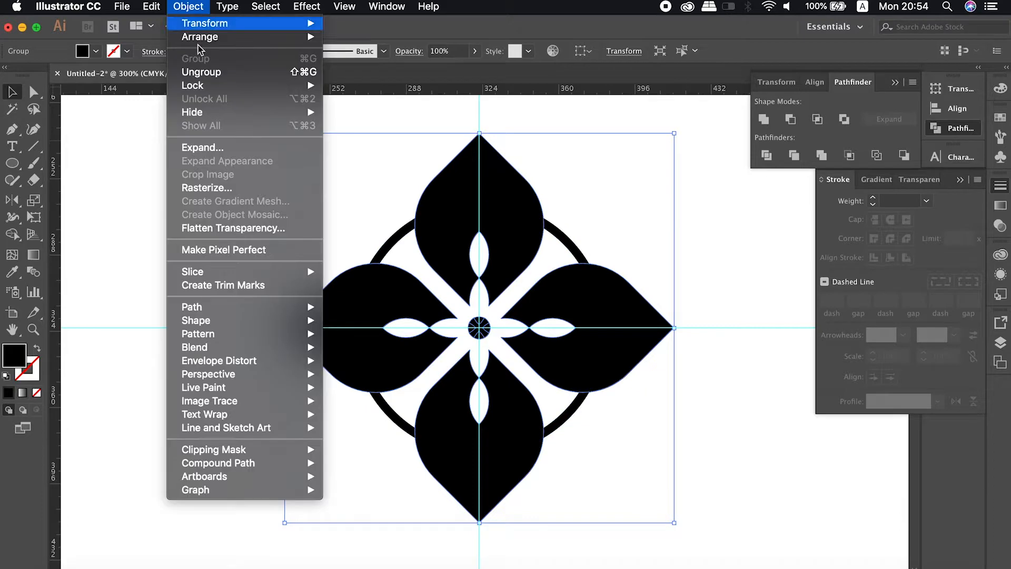
mouse_move(275, 307)
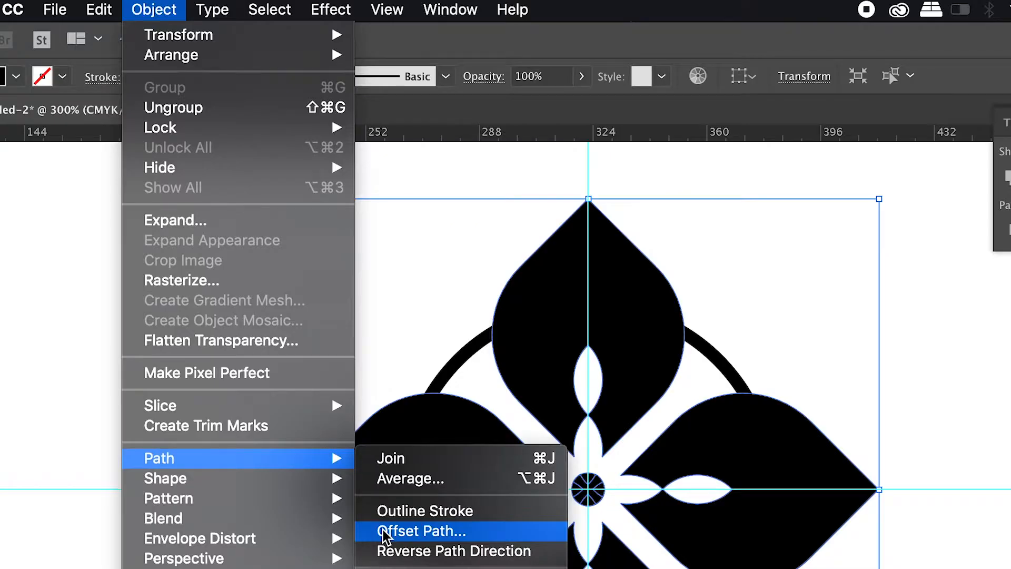
left_click(400, 531)
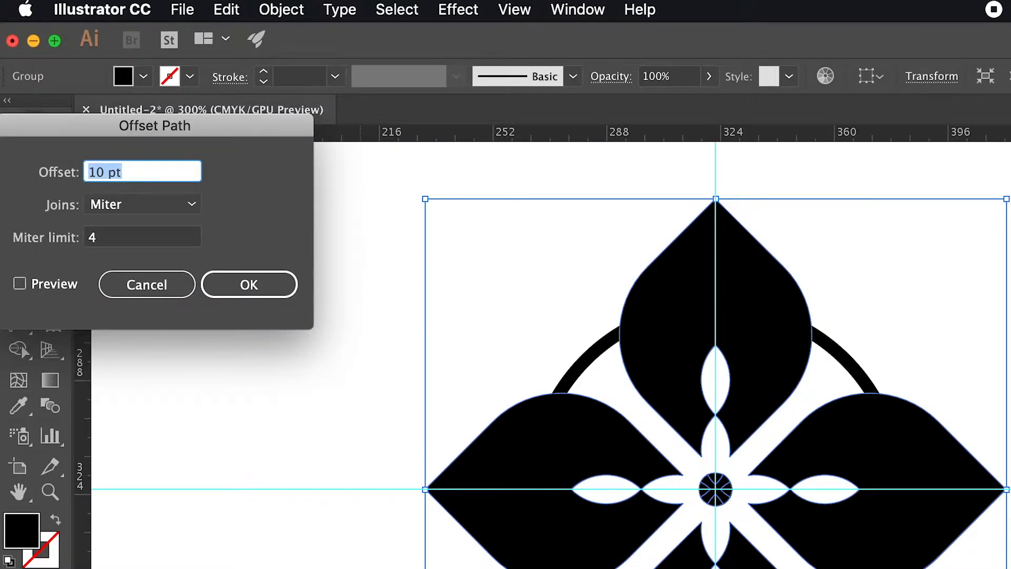
type("1")
key("Return")
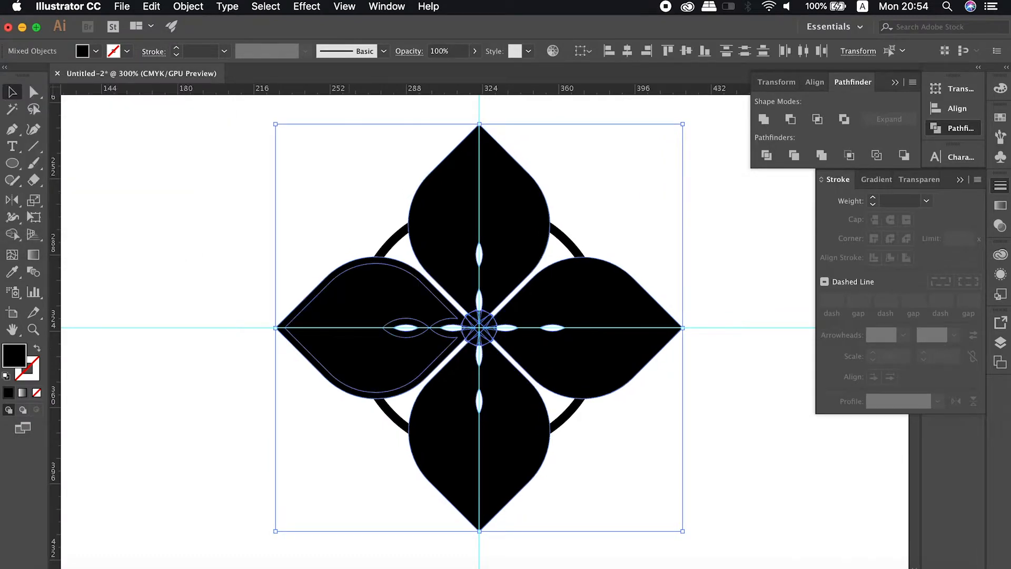
left_click(764, 119)
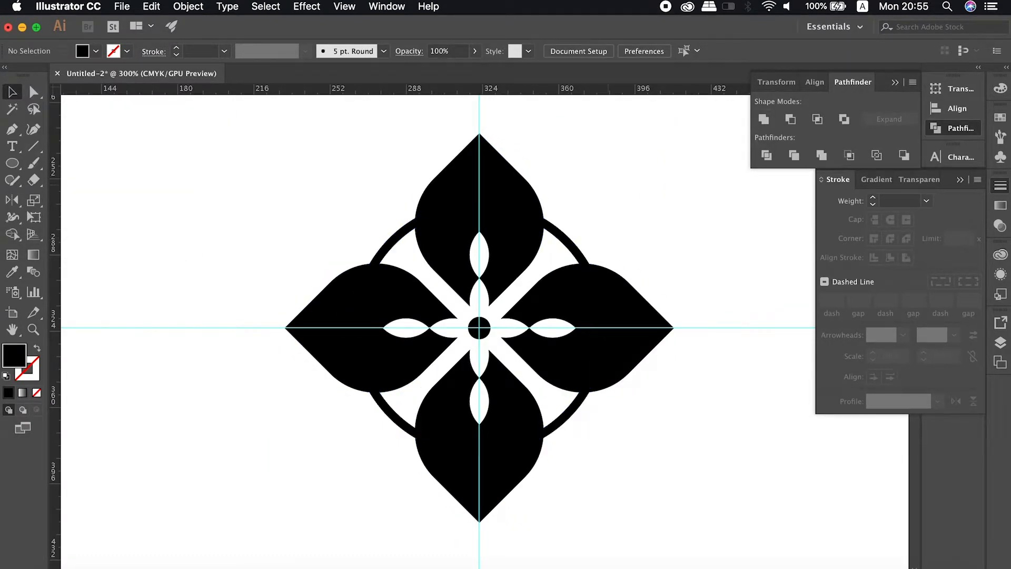
Step: Undo the last operations that combine the offset flower with the ring, and clear the selection
key("super+plus")
key("super+plus")
scroll(485, 327, "up", 5)
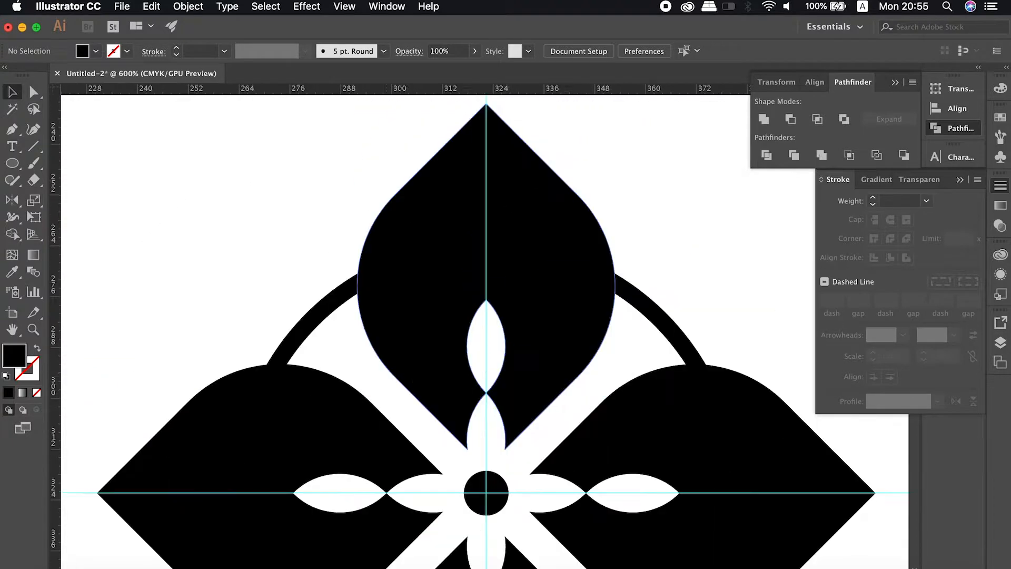
key("super+z")
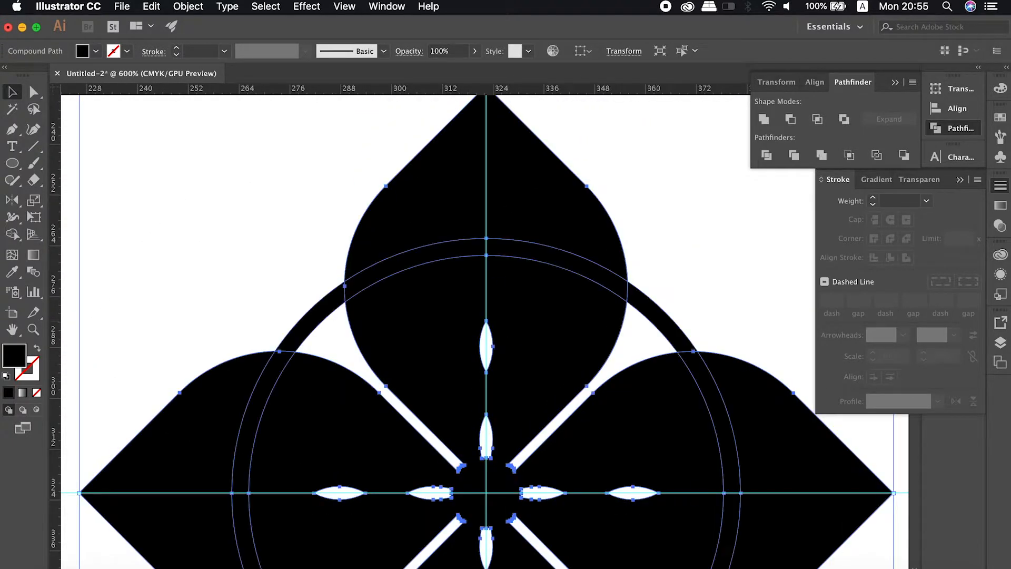
key("super+z")
key("super+z")
key("super+shift+a")
Step: Ungroup the ring segments between the black petals and deselect them
key("super+minus")
key("super+minus")
key("super+minus")
left_click(535, 320)
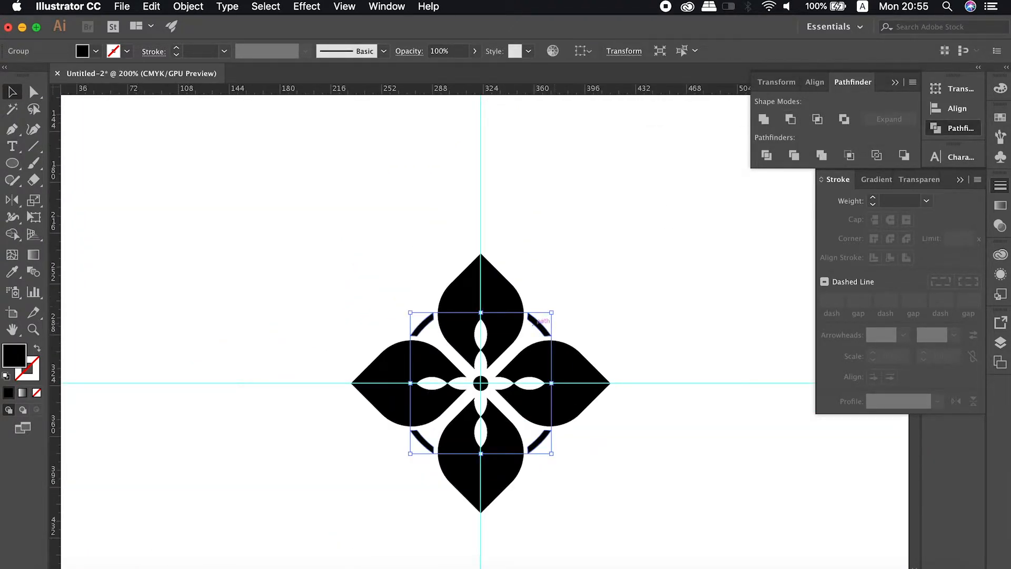
right_click(529, 326)
left_click(550, 442)
left_click(584, 227)
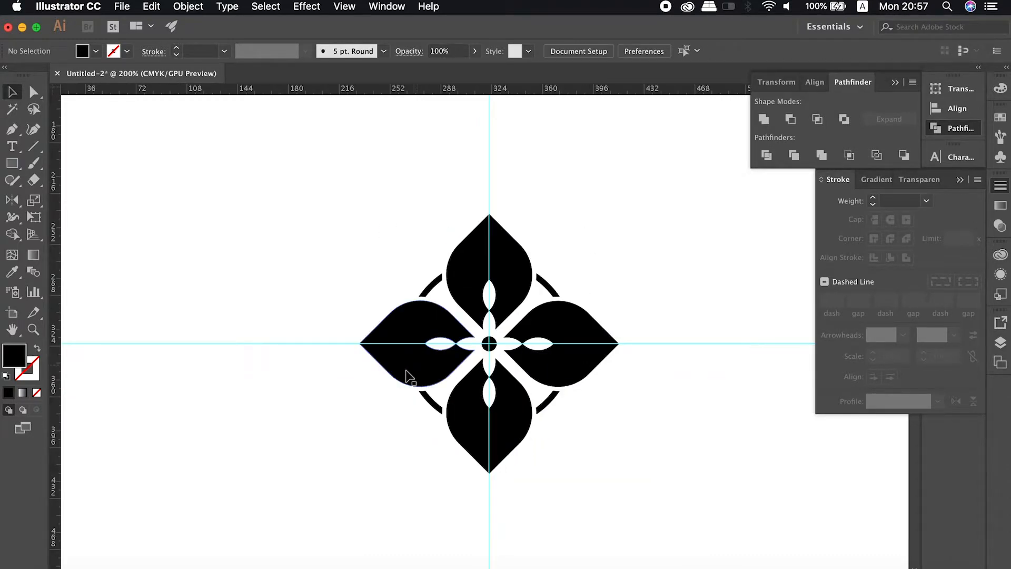
Step: Place a copy of the complete ornament to the upper left of the original and unite its shapes
left_click_drag(423, 391, 248, 266)
left_click_drag(297, 245, 299, 246)
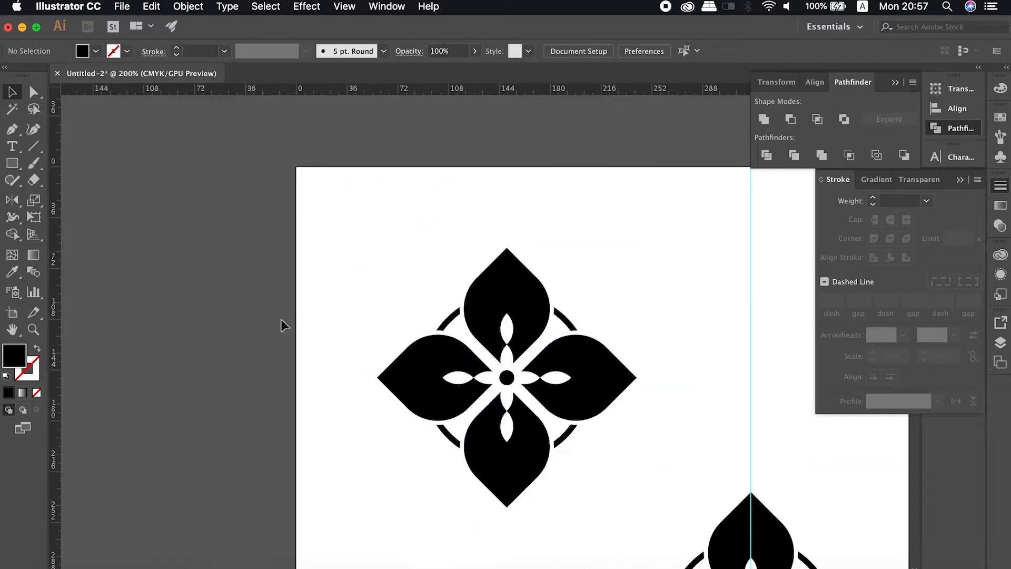
scroll(523, 339, "up", 5)
left_click(522, 340)
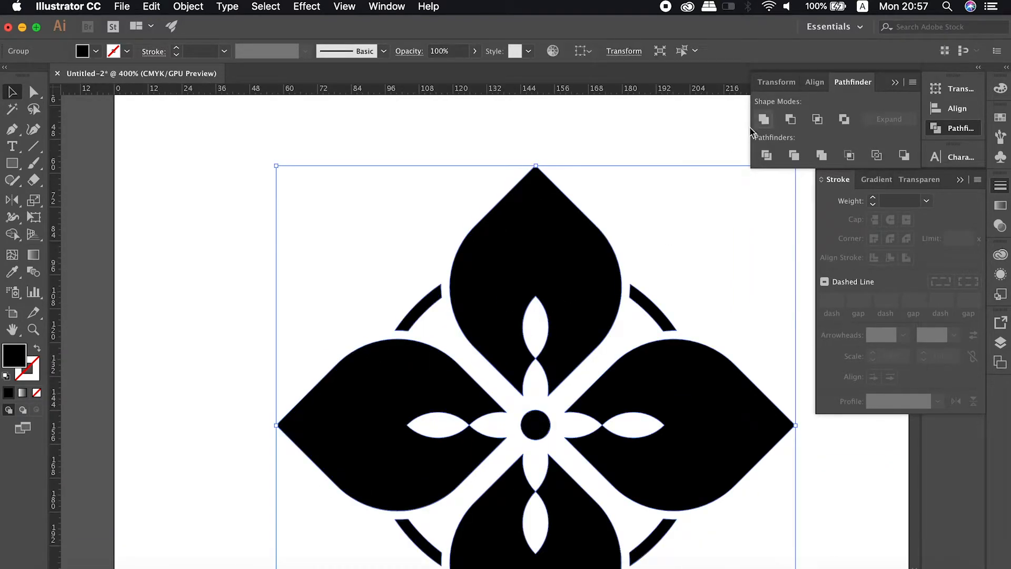
left_click(760, 122)
Step: Move the ornament copy so its centre snaps to the artboard's upper-left corner, and deselect it
left_click_drag(423, 416, 485, 469)
left_click_drag(428, 441, 218, 209)
left_click_drag(250, 239, 257, 325)
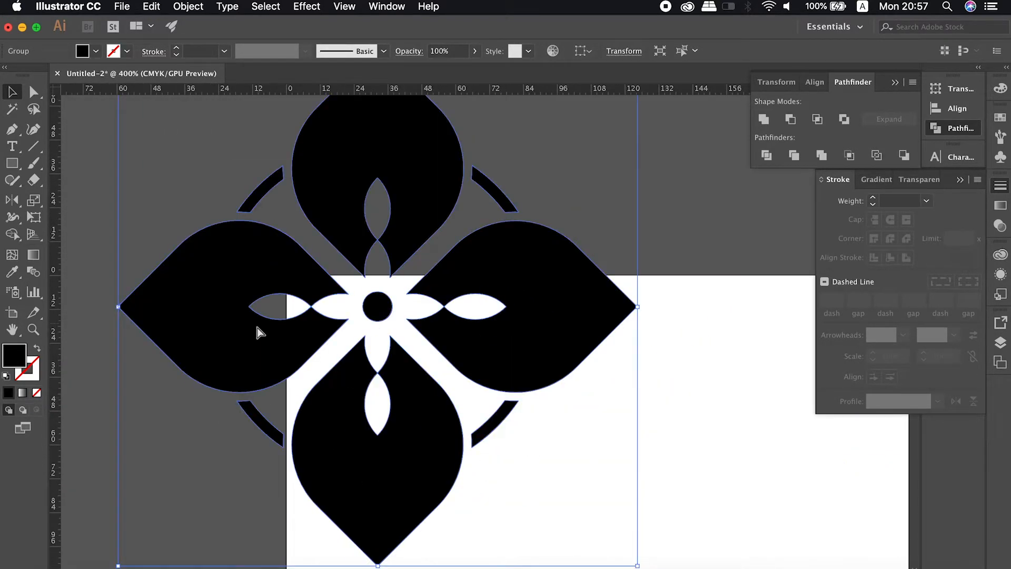
scroll(258, 326, "up", 2)
left_click_drag(485, 330, 303, 268)
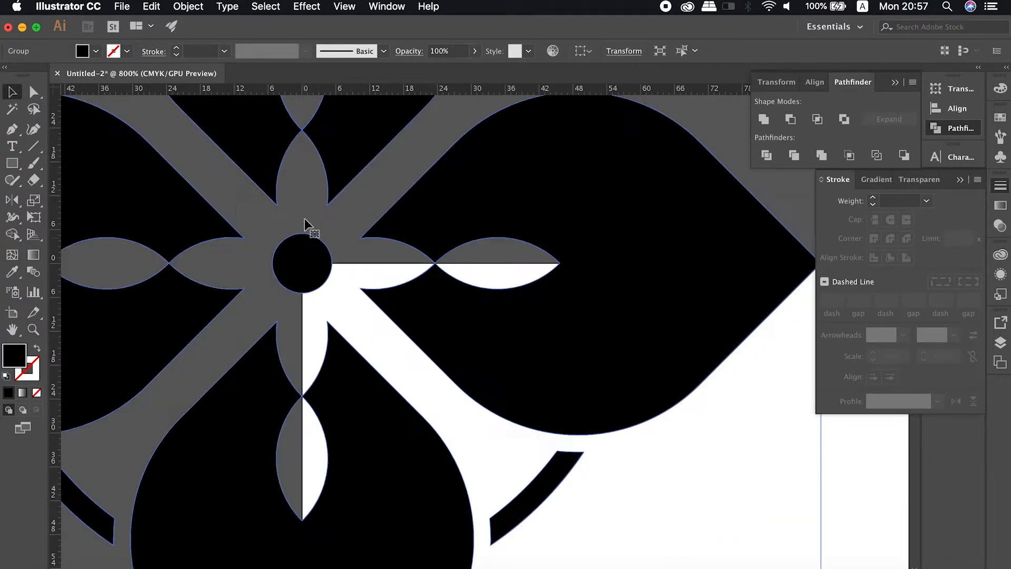
left_click(235, 208)
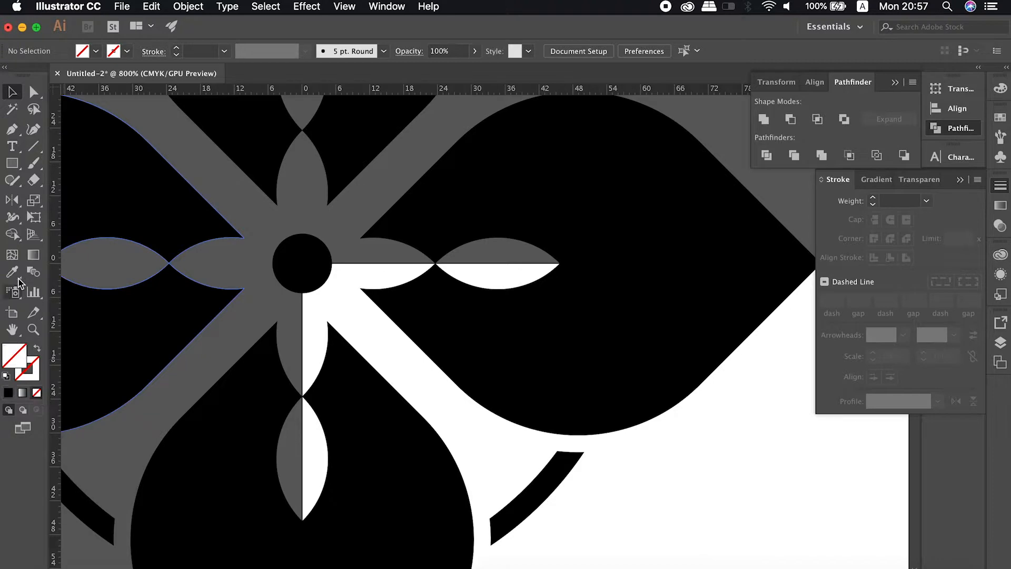
Step: Draw an unfilled rectangle from the artboard's upper-left corner and enlarge it beyond the tips of the right and lower petals
key("super+equal")
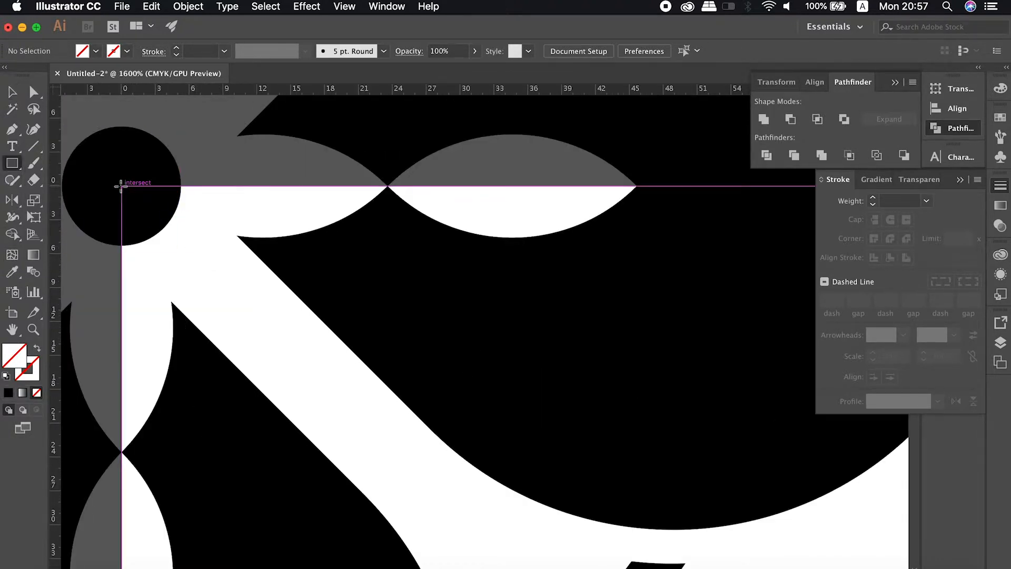
left_click_drag(121, 186, 866, 555)
key("super+minus")
key("super+minus")
key("super+minus")
key("super+minus")
key("super+minus")
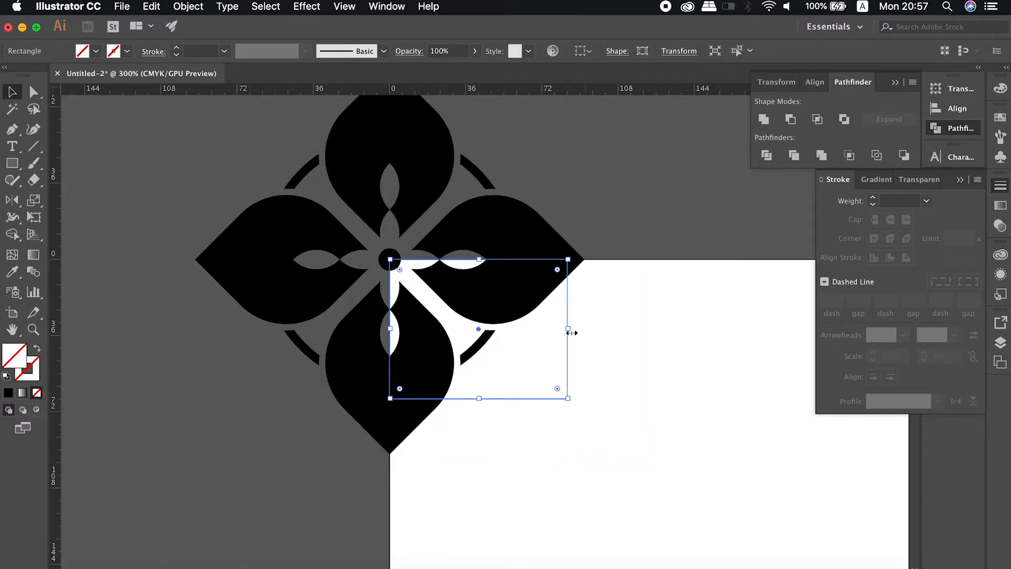
left_click_drag(568, 331, 617, 329)
left_click_drag(508, 403, 504, 500)
Step: Divide the corner ornament along the rectangle's edges with the Pathfinder
left_click(315, 296, "shift")
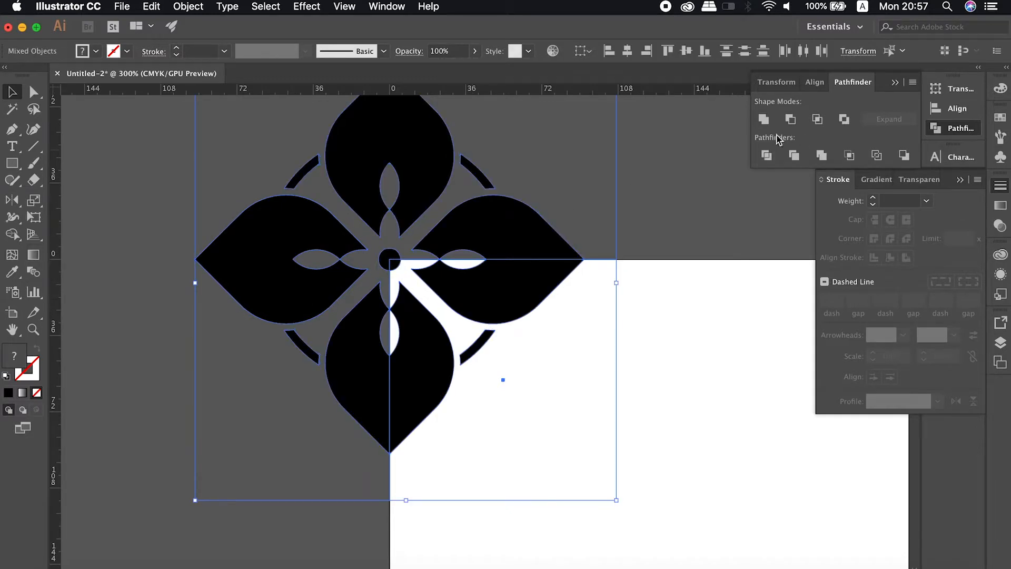
left_click(767, 155)
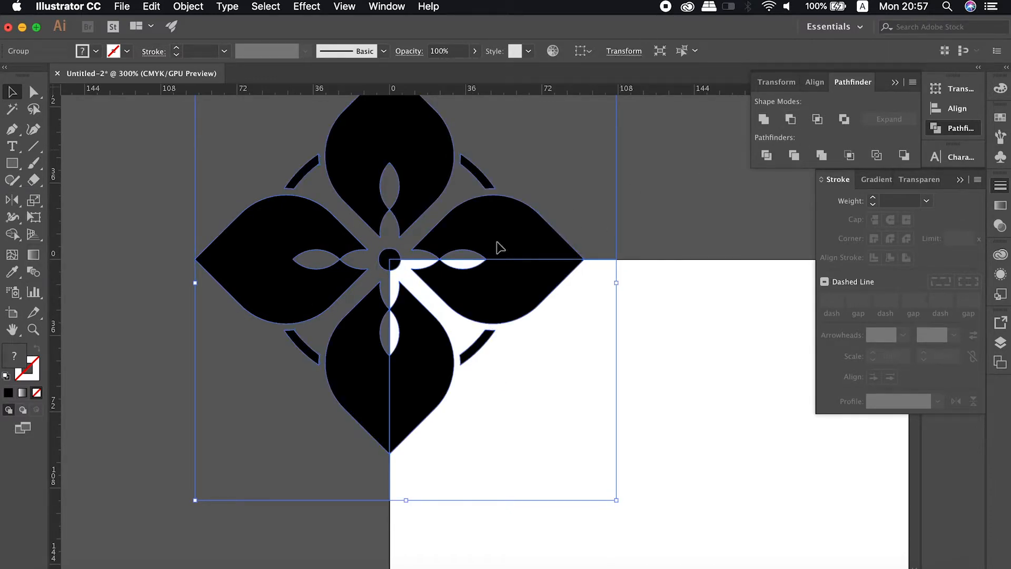
left_click(87, 155)
Step: Delete the divided ornament pieces lying above and to the left of the artboard
left_click_drag(112, 155, 113, 210)
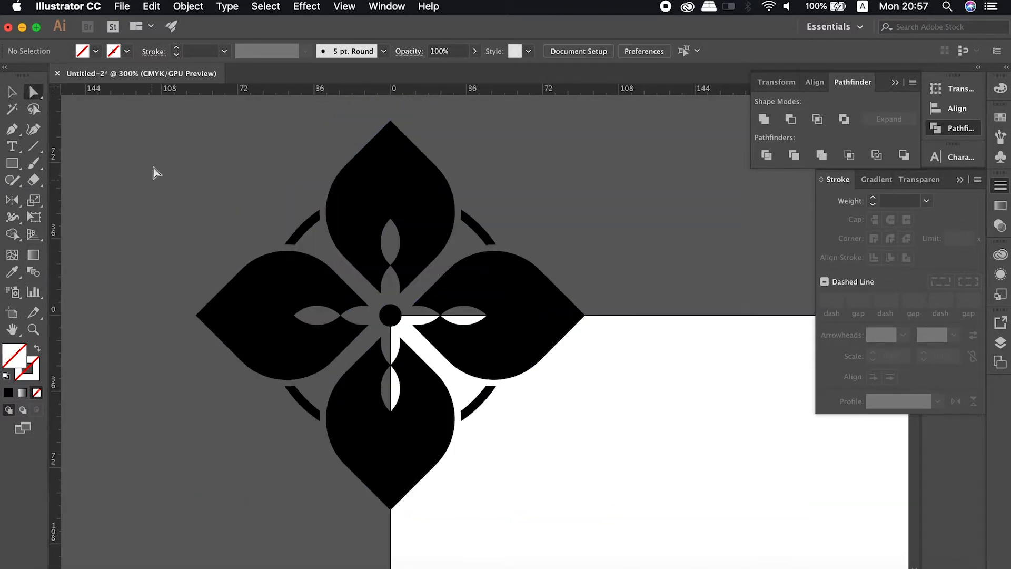
left_click_drag(612, 288, 614, 287)
key("Delete")
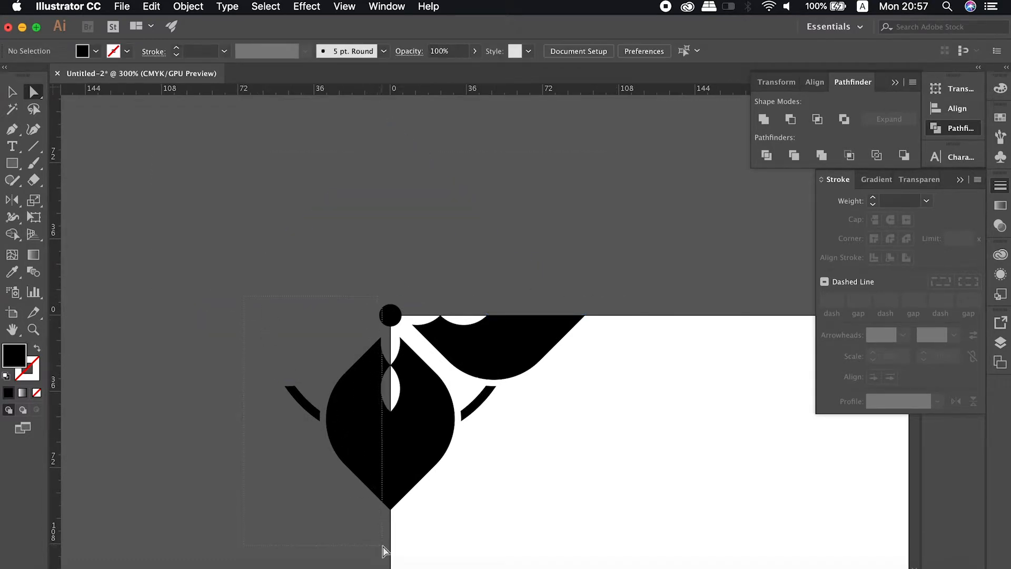
left_click_drag(383, 547, 382, 548)
key("Delete")
Step: Select every leftover unfilled shape in the trimmed corner ornament by matching its fill colour, and delete them
left_click(543, 385)
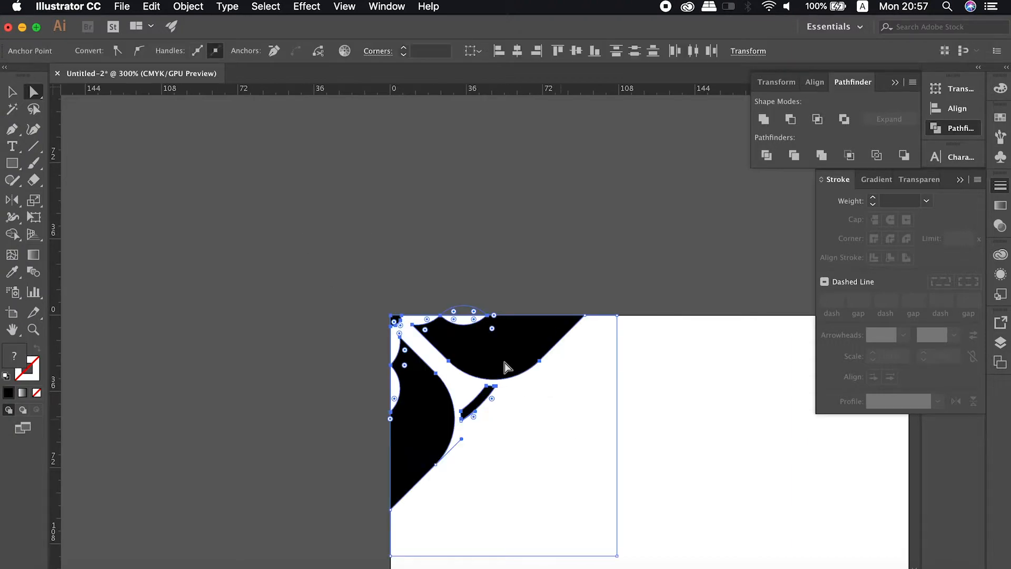
left_click(309, 235)
key("super+equal")
key("super+equal")
left_click(454, 288)
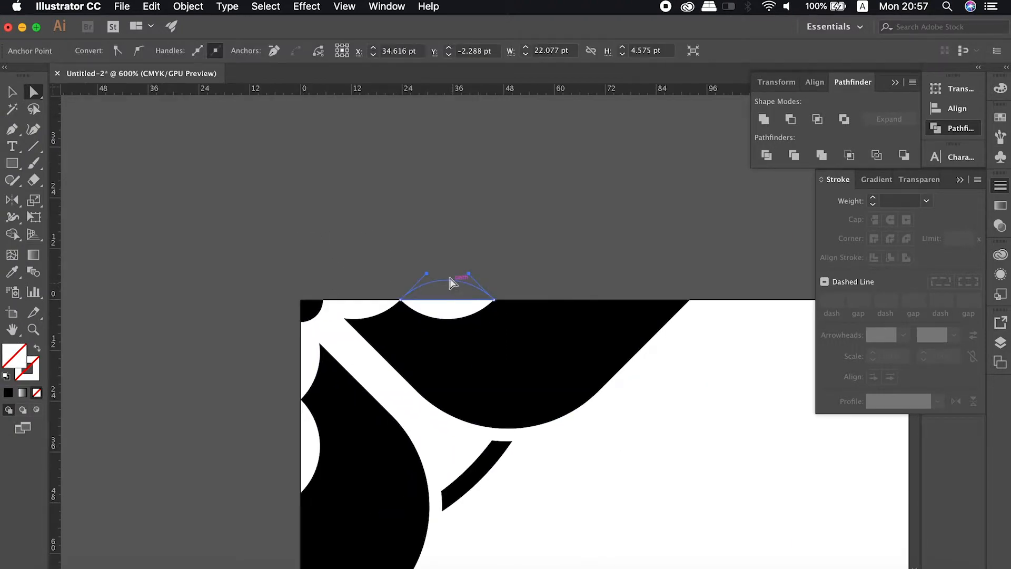
left_click(266, 6)
mouse_move(313, 152)
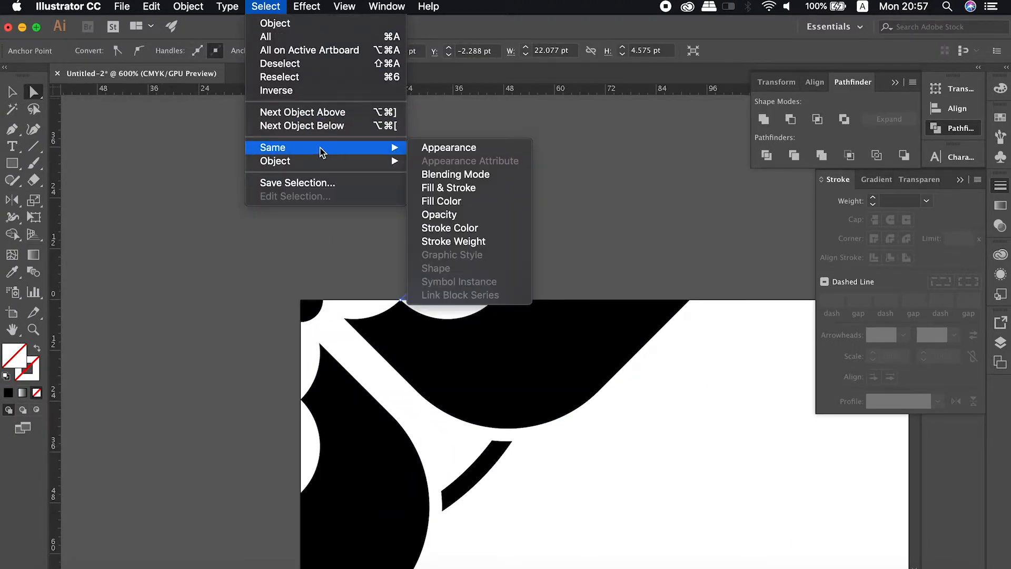
left_click(437, 203)
key("super+minus")
key("super+minus")
key("super+minus")
key("super+minus")
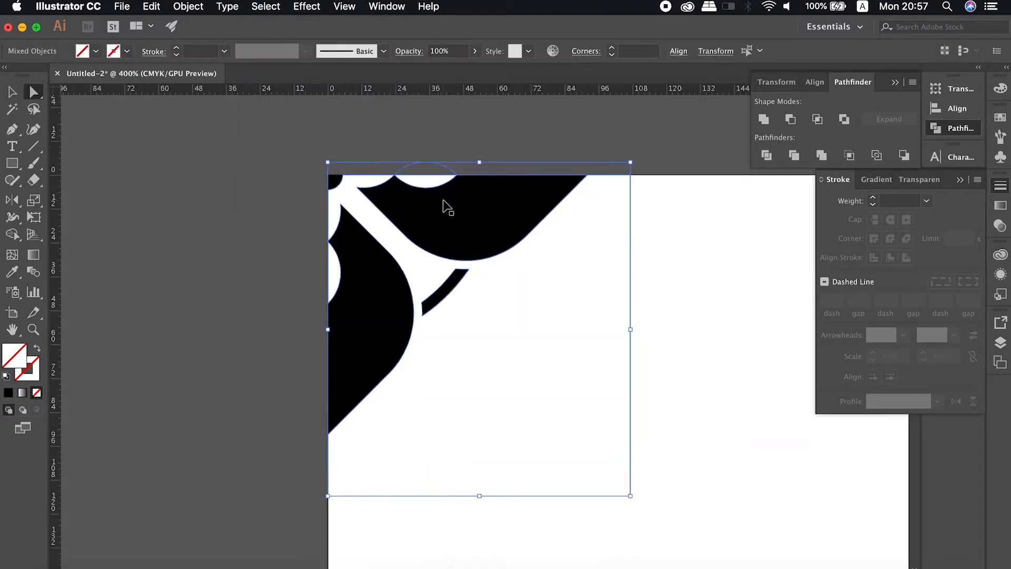
key("super+minus")
left_click(441, 203)
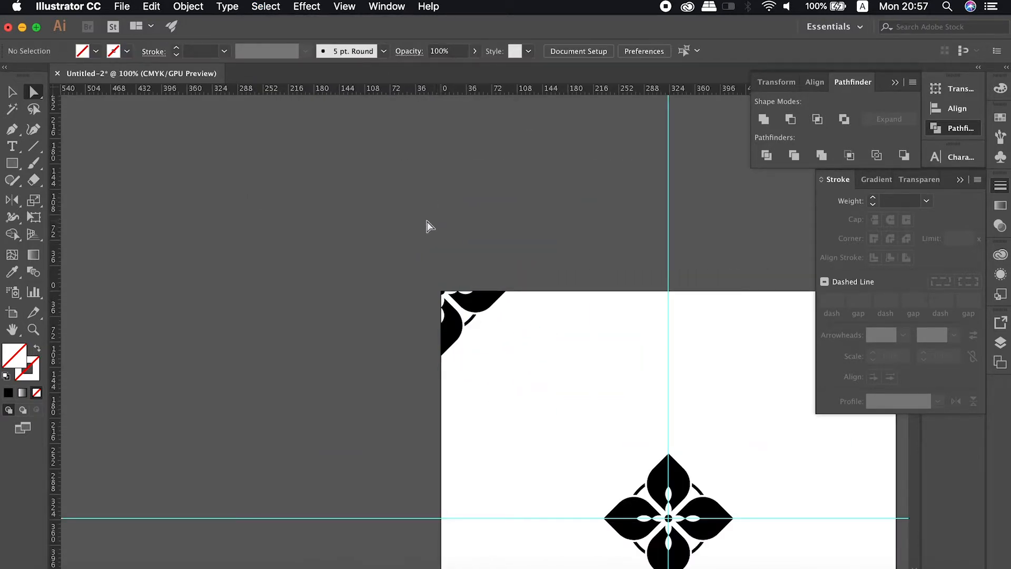
Step: Duplicate the quarter ornament toward the right along the artboard's upper edge and reflect the copy across the vertical axis
left_click_drag(468, 235, 305, 237)
key("super+plus")
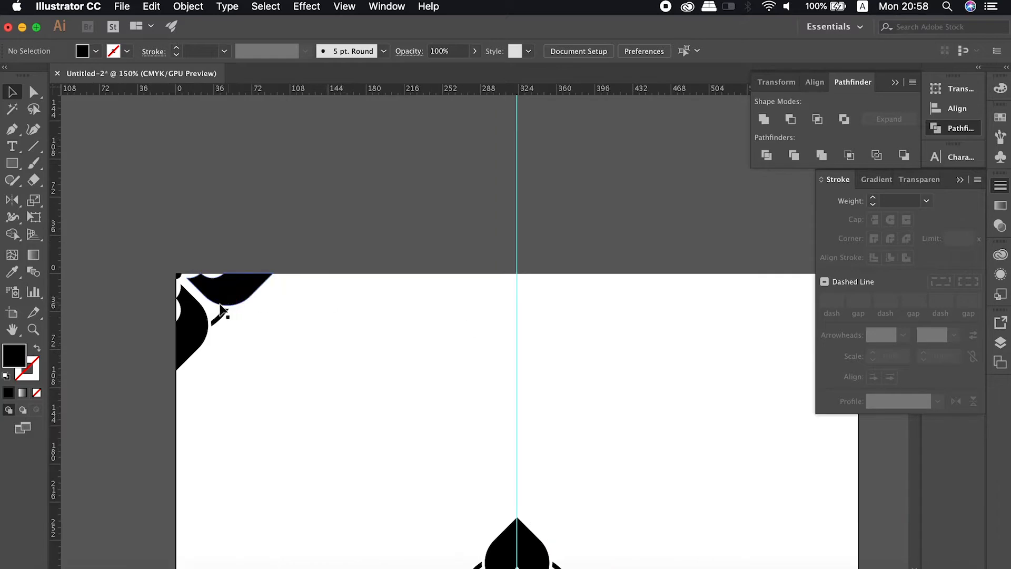
left_click_drag(313, 323, 602, 352)
double_click(13, 204)
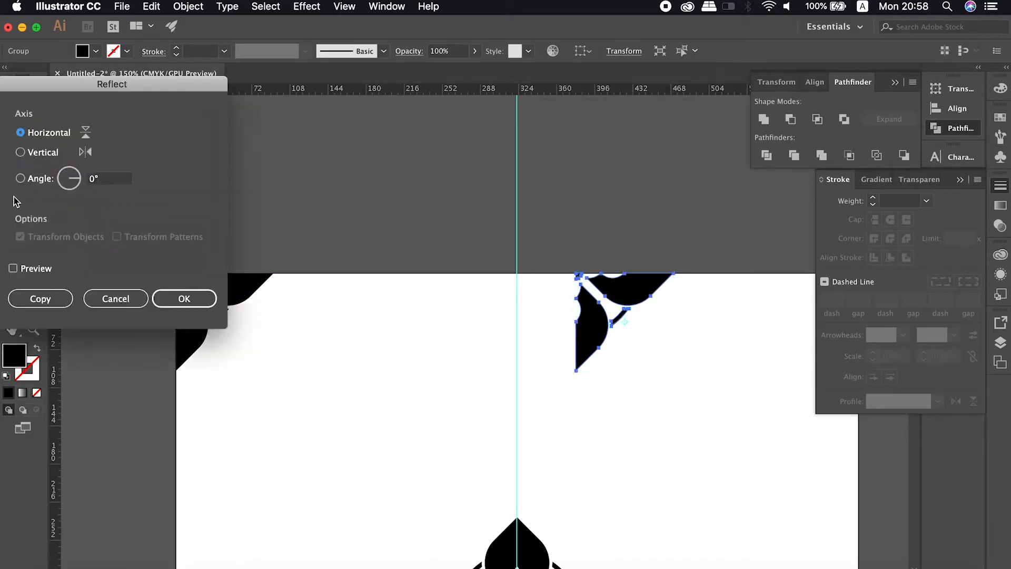
left_click(21, 152)
key("Return")
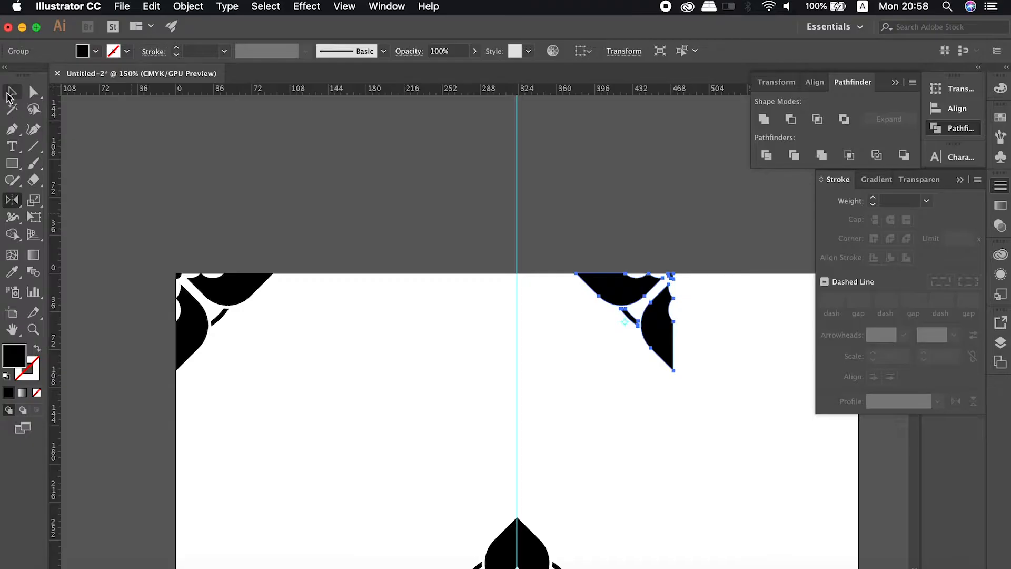
Step: Move the mirrored quarter ornament so it snaps into the artboard's upper-right corner, and deselect it
left_click(548, 240)
scroll(392, 228, "right", 5)
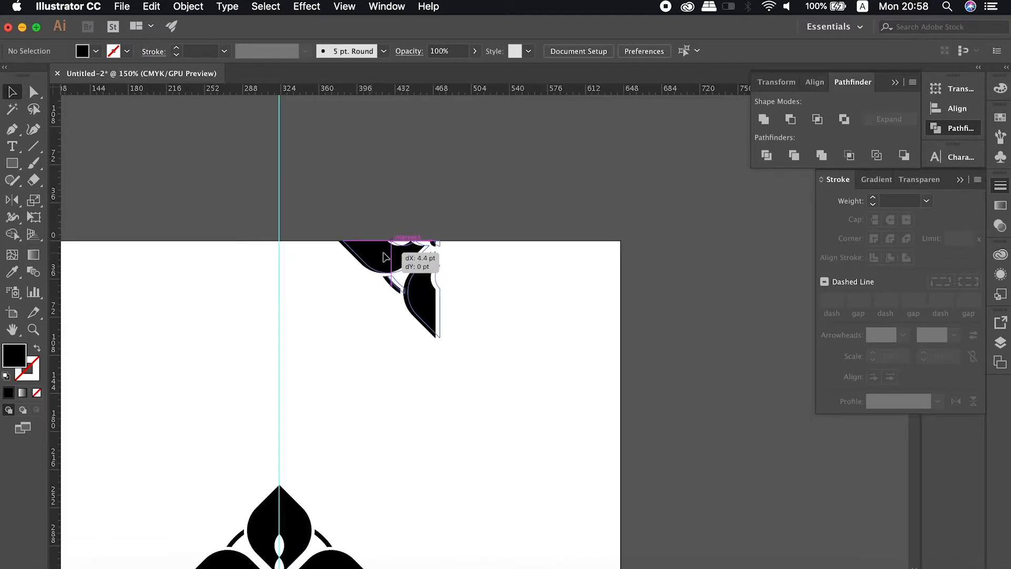
left_click_drag(546, 264, 552, 265)
left_click(528, 172)
key("super+minus")
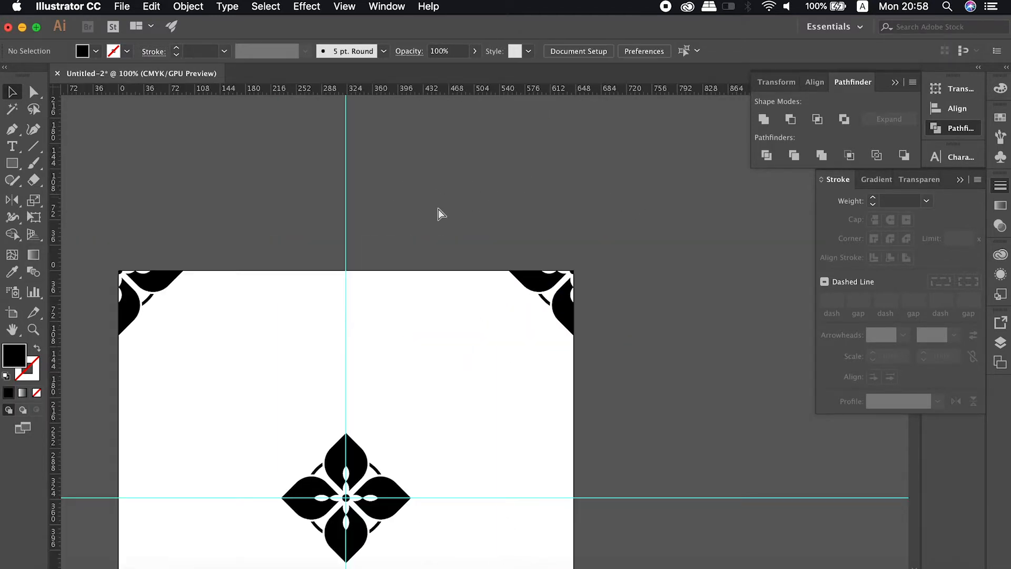
Step: Duplicate both upper corner ornaments down the artboard and reflect the copies across the horizontal axis
key("super+minus")
left_click_drag(227, 239, 490, 148)
left_click_drag(306, 164, 305, 380)
double_click(12, 200)
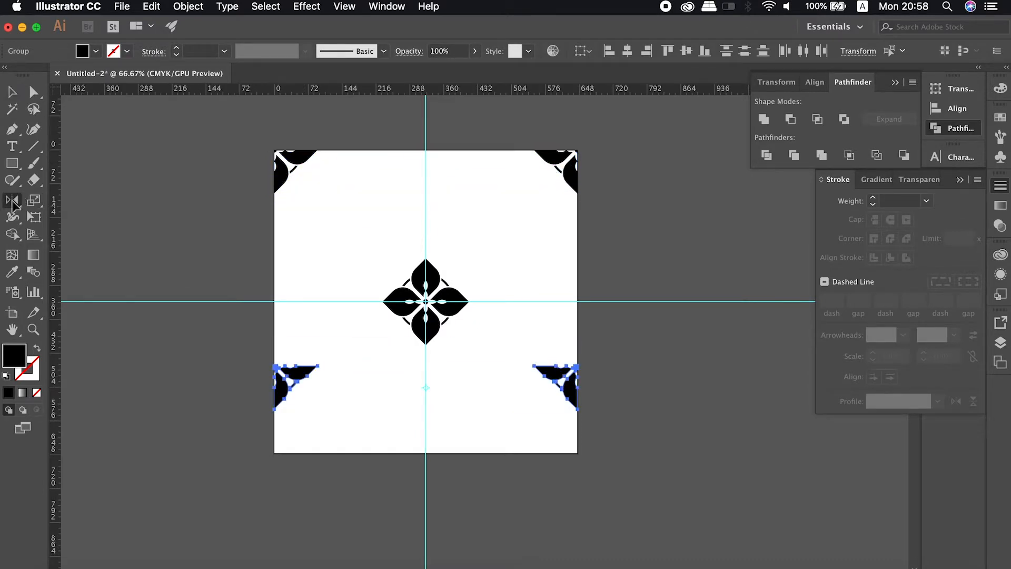
left_click(22, 133)
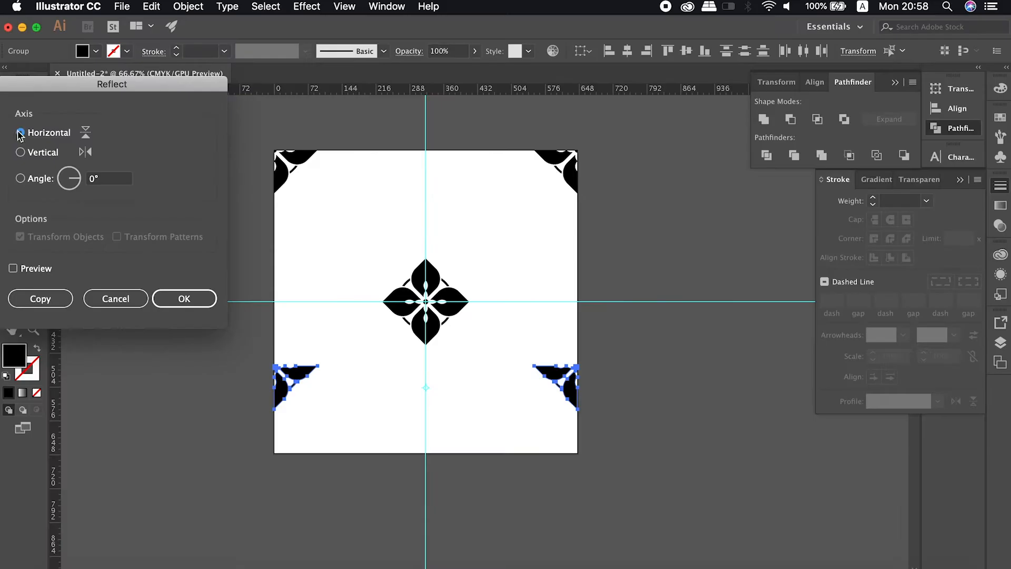
key("Return")
Step: Move the mirrored pair straight down so it snaps into the artboard's two lower corners, and deselect it
left_click(11, 94)
key("super+equal")
key("super+equal")
key("super+equal")
key("super+equal")
left_click_drag(170, 359, 777, 212)
left_click_drag(462, 263, 530, 461)
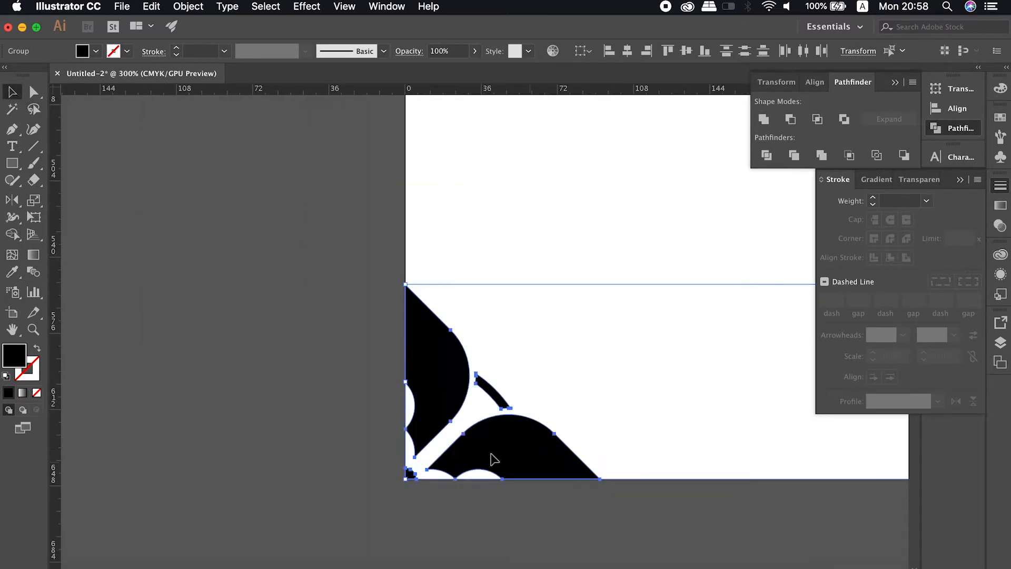
left_click(321, 407)
Step: Draw an unfilled rectangle over the artboard's left half and place a vertical guide through its centre
key("super+minus")
key("super+minus")
key("super+minus")
key("super+minus")
left_click_drag(401, 332, 339, 384)
key("super+plus")
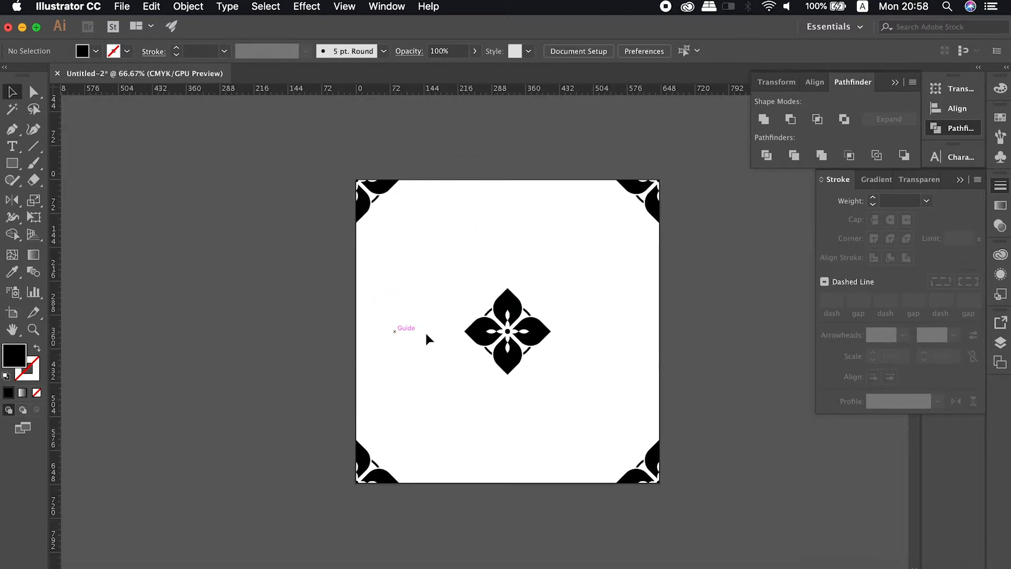
scroll(407, 331, "up", 2)
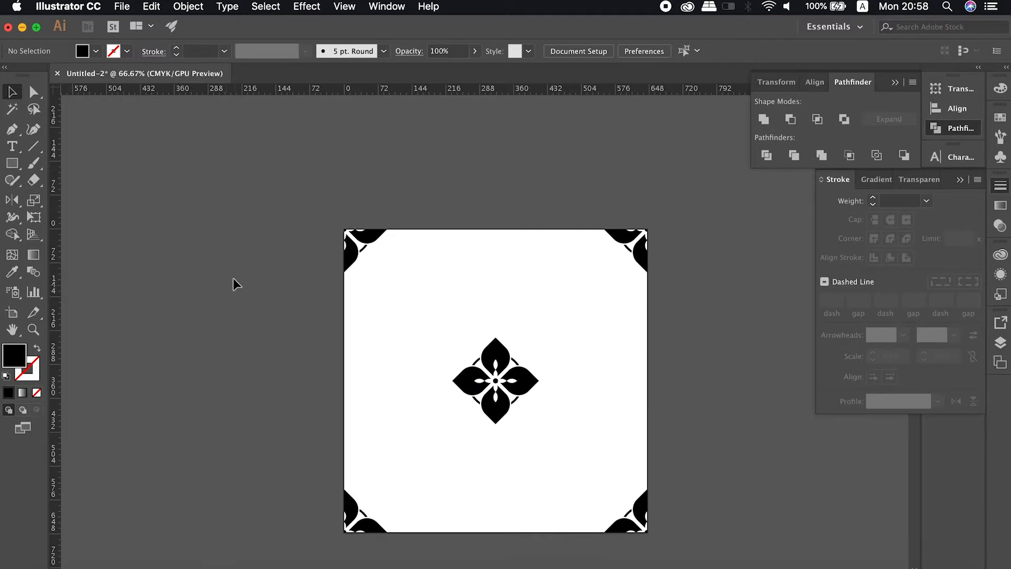
key("super+1")
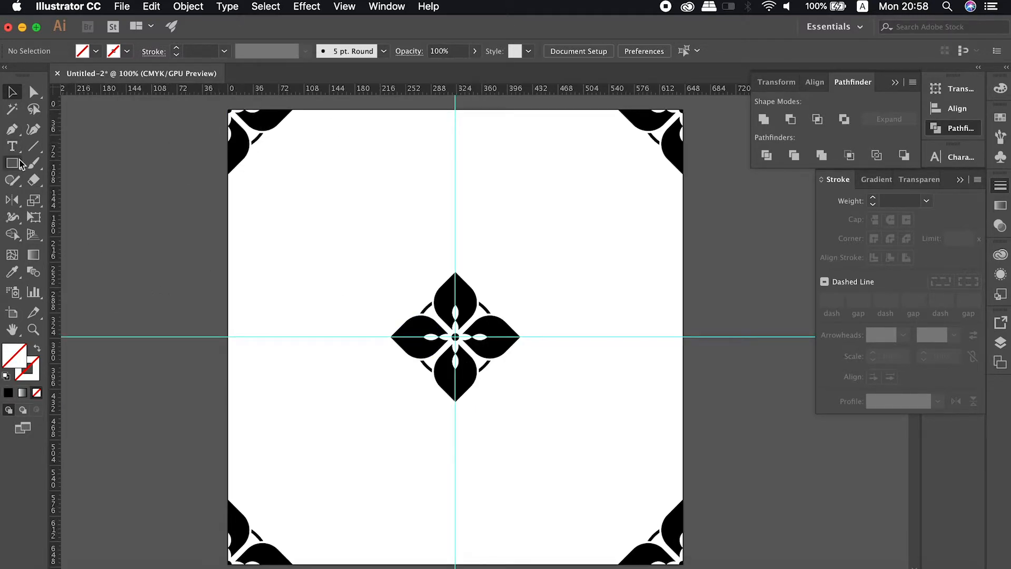
left_click_drag(227, 110, 455, 563)
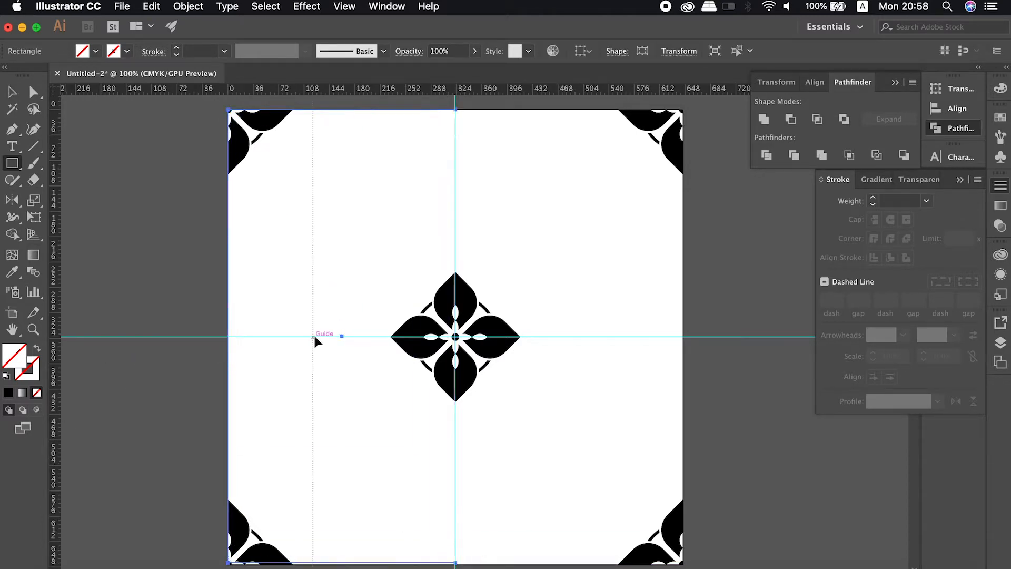
left_click(12, 92)
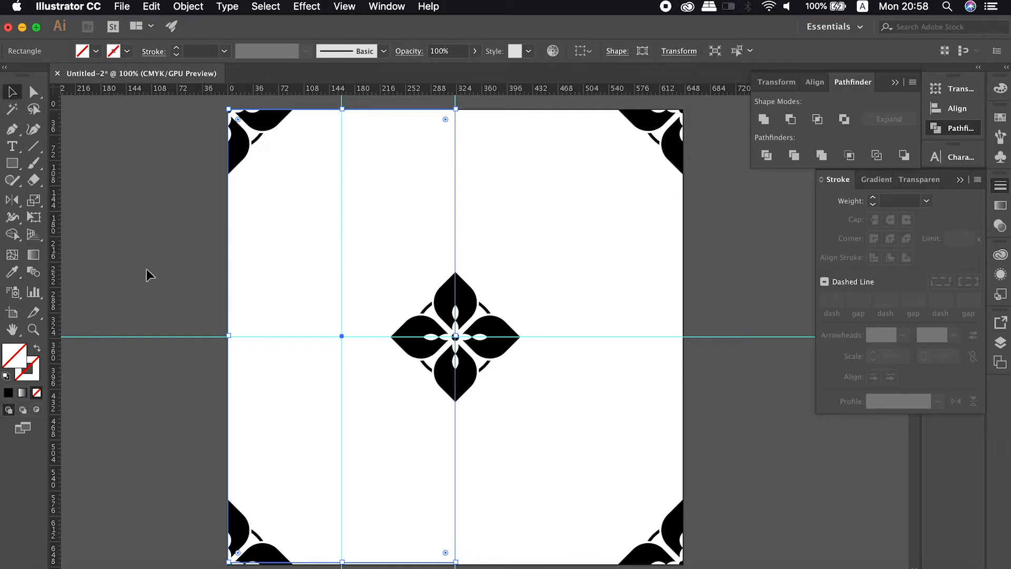
Step: Move the rectangle onto the artboard's right half and place a vertical guide through its centre
left_click_drag(227, 265, 456, 264)
left_click_drag(55, 447, 571, 286)
left_click_drag(569, 335, 569, 335)
left_click(698, 277)
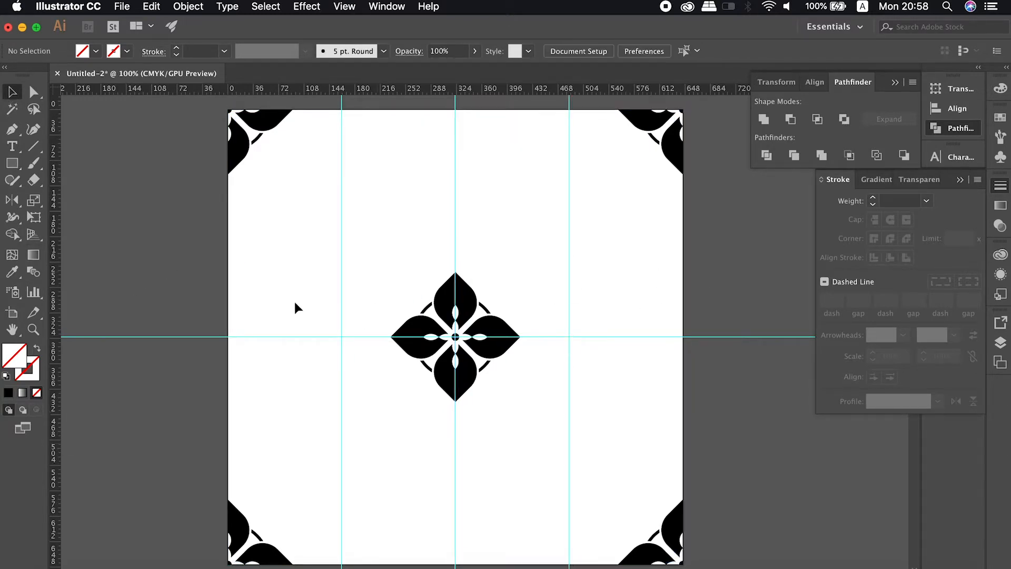
Step: Draw an unfilled rectangle over the artboard's upper half and place a horizontal guide through its centre
scroll(444, 298, "up", 2)
left_click_drag(364, 226, 667, 359)
left_click_drag(440, 248, 441, 245)
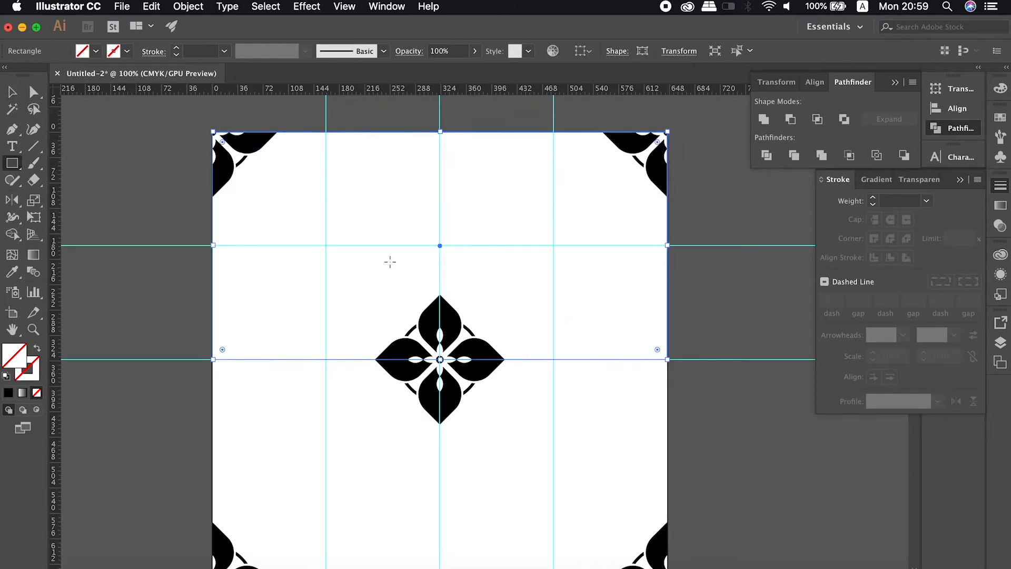
Step: Move the rectangle onto the artboard's lower half and place a horizontal guide through its centre
scroll(395, 267, "down", 2)
left_click_drag(351, 116, 361, 344)
key("space")
left_click_drag(350, 346, 341, 223)
left_click_drag(344, 89, 429, 334)
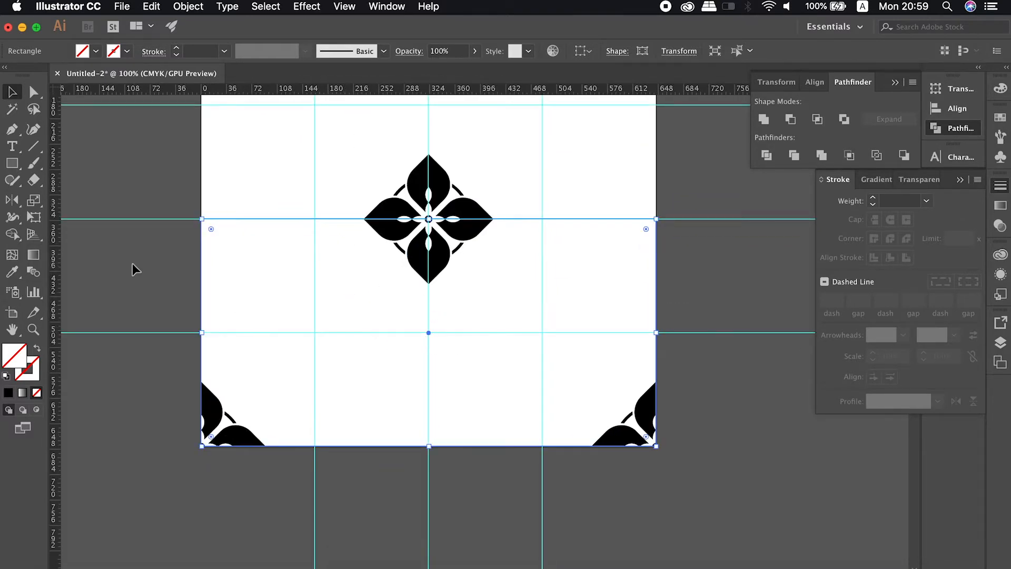
left_click(128, 265)
Step: Copy the central ornament to the upper-left crossing of the quarter guides, aligning its centre dot with the intersection
key("super+minus")
key("super+minus")
key("space")
left_click_drag(307, 289, 272, 324)
key("super+equal")
key("super+equal")
key("space")
mouse_move(348, 309)
left_mouse_down()
mouse_move(460, 412)
mouse_move(346, 297)
left_mouse_up()
left_click(299, 282)
key("super+equal")
key("super+equal")
key("super+equal")
key("super+equal")
key("super+equal")
key("super+equal")
key("super+equal")
key("super+equal")
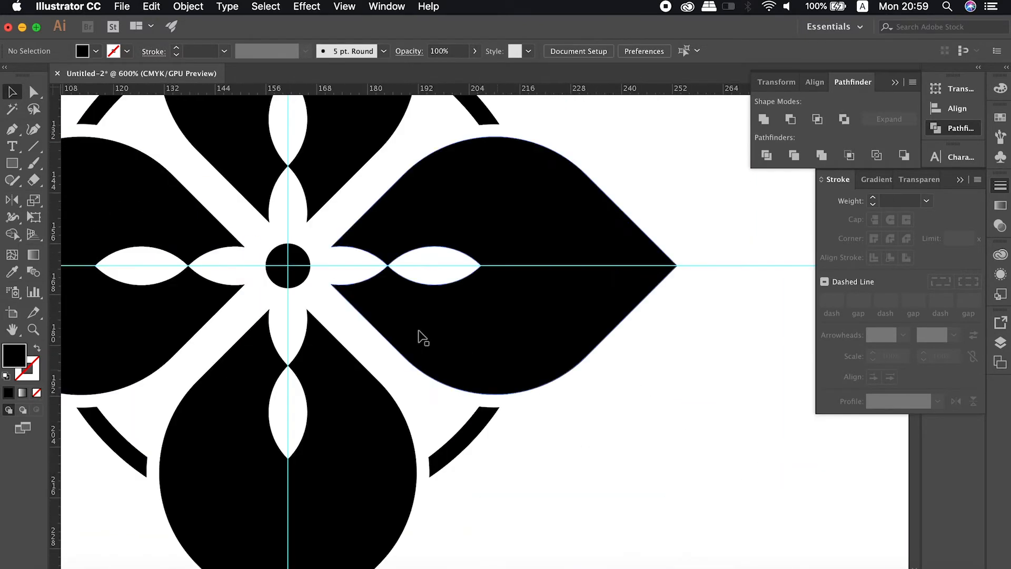
left_click(406, 401)
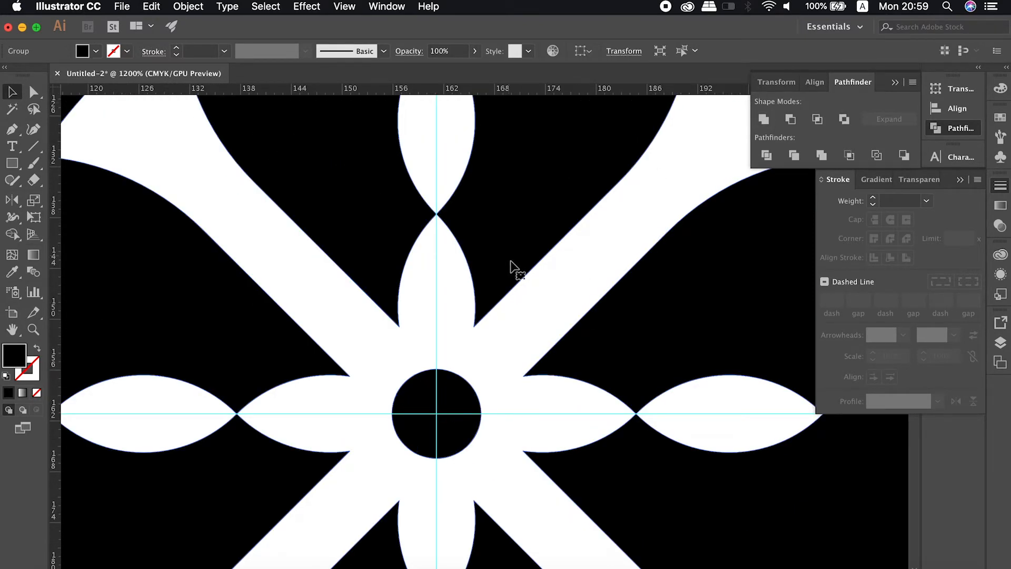
Step: Scale the upper-left ornament copy down proportionally around its centre to about 130 pt wide, and deselect it
key("super+minus")
key("super+minus")
key("super+minus")
key("super+minus")
left_click_drag(479, 136, 481, 191)
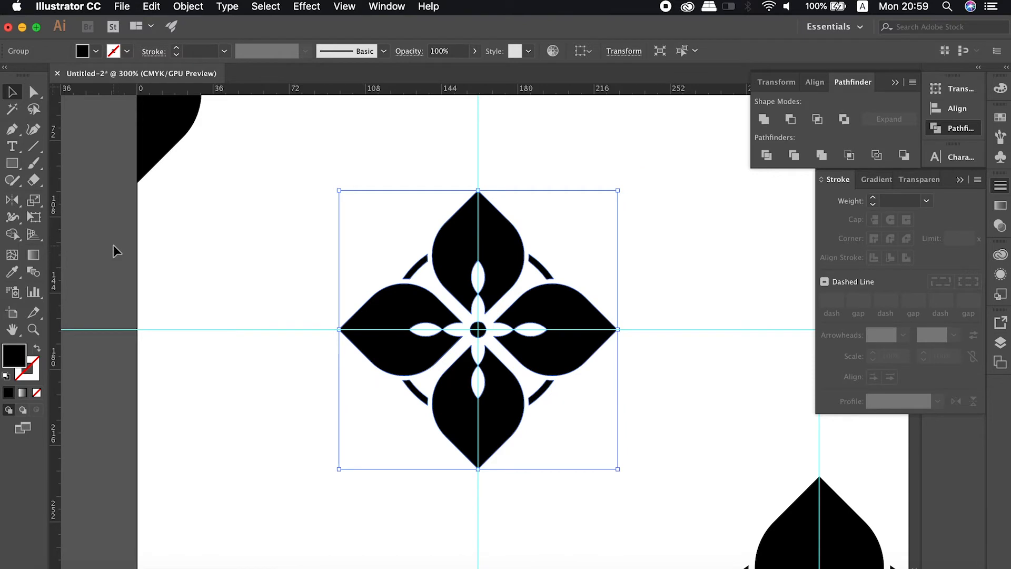
left_click(114, 246)
Step: Duplicate the small ornament horizontally to the upper-right crossing of the quarter guides, matching its centre to the intersection
key("super+minus")
key("super+minus")
key("super+minus")
key("super+minus")
key("space")
left_click_drag(350, 300, 212, 286)
left_click_drag(356, 316, 507, 316)
left_click(460, 221)
key("super+equal")
key("super+equal")
key("super+equal")
key("super+equal")
key("super+equal")
key("super+equal")
key("super+minus")
key("super+minus")
key("super+minus")
key("super+minus")
key("super+minus")
Step: Duplicate both small upper ornaments straight down onto the two lower crossings of the quarter guides
left_click(292, 200)
left_click(544, 182, "shift")
left_click_drag(545, 183, 548, 410)
left_click(169, 298)
Step: Copy the upper-left small ornament to the middle of the artboard's top edge and deselect it
left_click(412, 293)
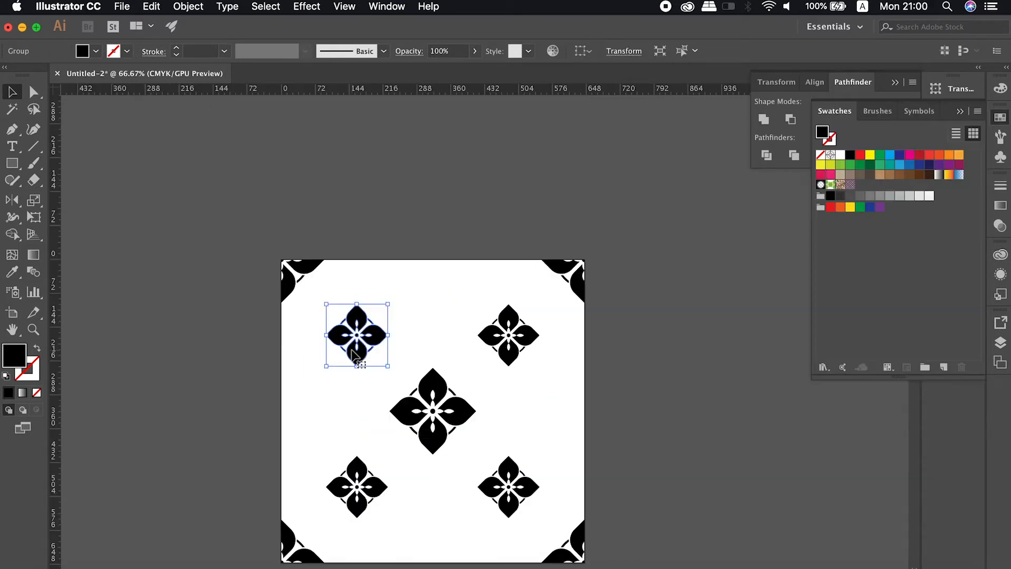
key("super+equal")
key("super+equal")
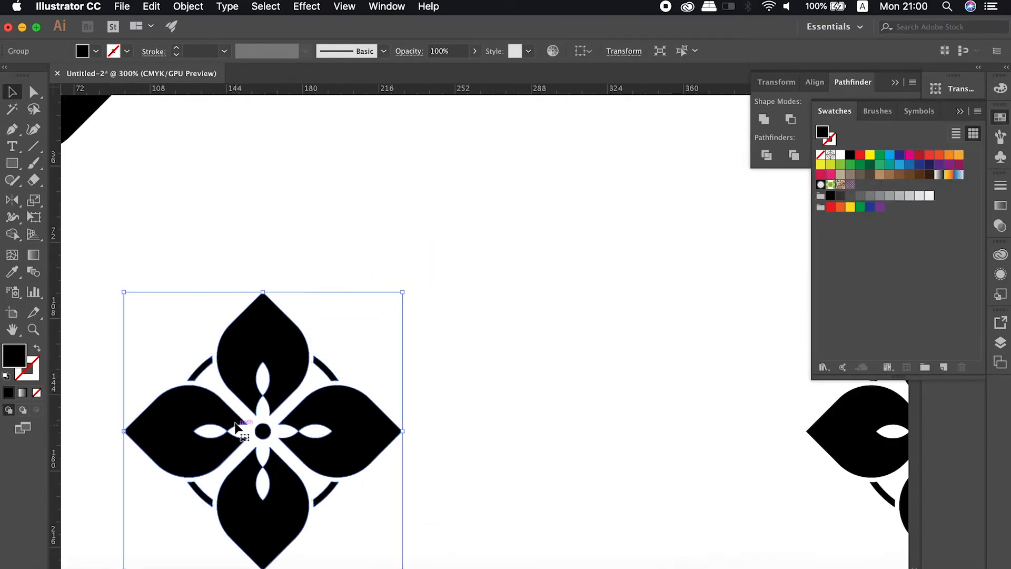
key("super+minus")
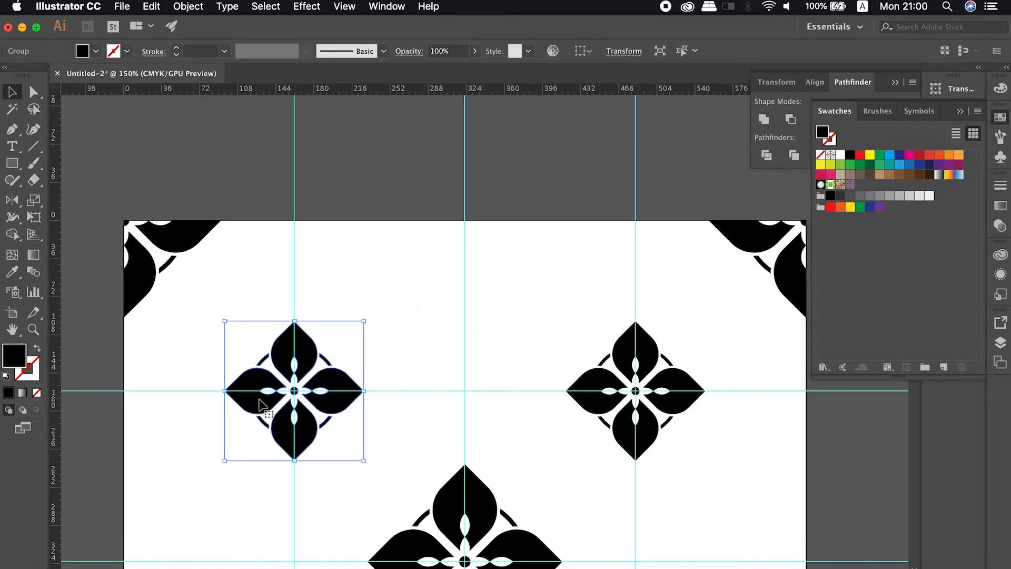
left_click_drag(249, 416, 416, 237)
key("super+shift+a")
Step: Align the top ornament's centre precisely with the intersection of the central vertical guide and the artboard's top edge
key("super+equal")
key("super+equal")
key("super+equal")
key("super+equal")
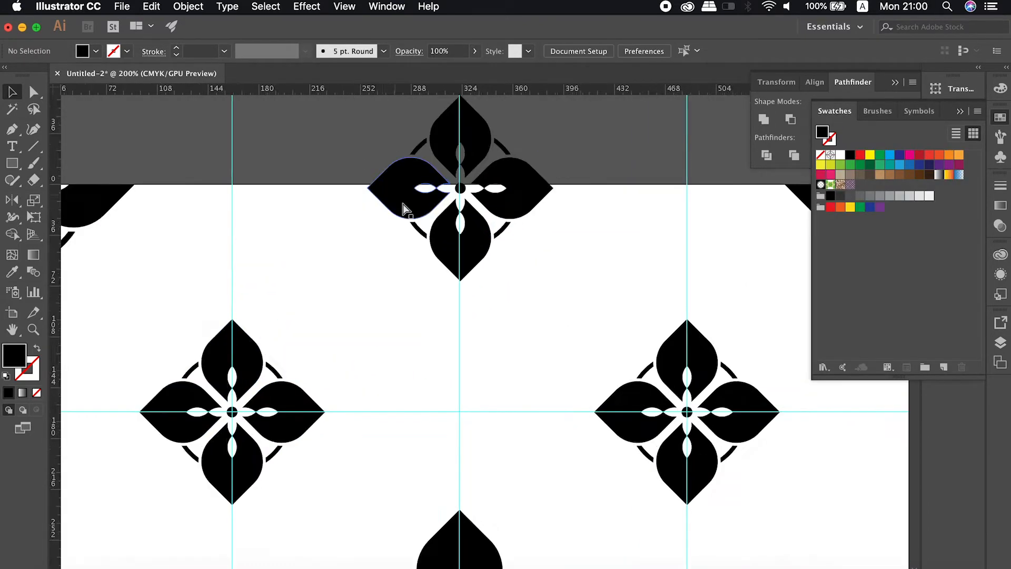
key("super+equal")
key("super+equal")
key("super+equal")
left_click_drag(440, 375, 486, 531)
left_click_drag(470, 519, 462, 489)
Step: Draw a black rectangle above the artboard's top edge that covers the overhanging half of the top ornament
key("super+minus")
key("super+minus")
key("super+minus")
key("super+minus")
key("super+minus")
key("super+minus")
mouse_move(312, 178)
left_mouse_down()
mouse_move(616, 309)
mouse_move(622, 331)
left_mouse_up()
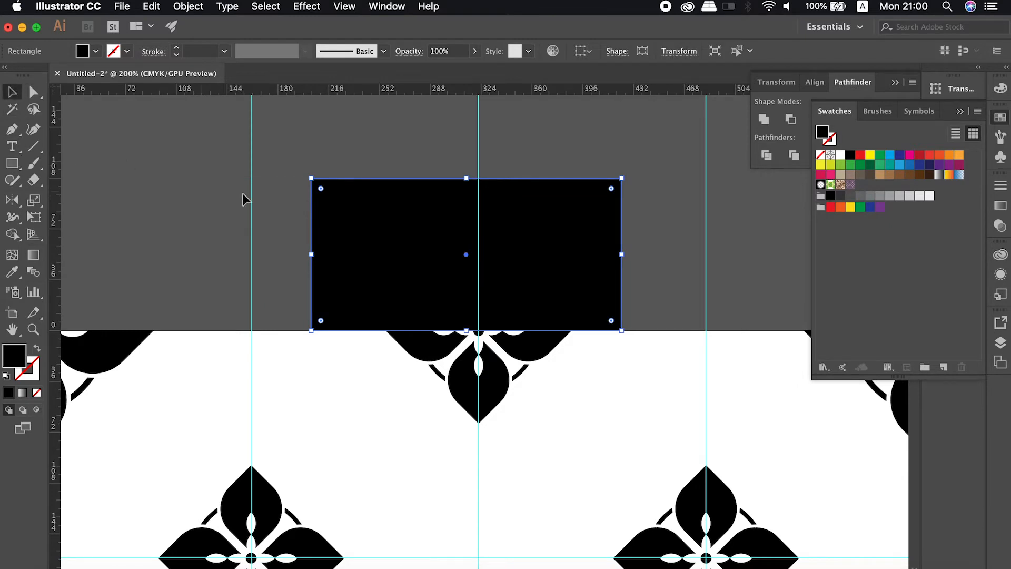
Step: Divide the top ornament along the rectangle with the Pathfinder and delete all pieces above the artboard
left_click_drag(369, 167, 532, 273)
left_click(767, 155)
left_click(36, 96)
left_click_drag(281, 143, 657, 273)
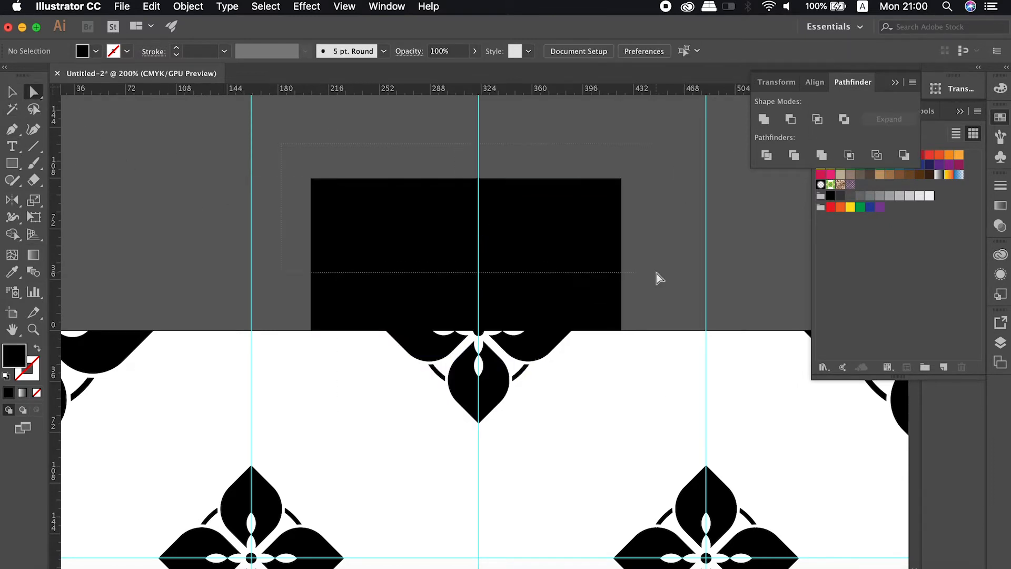
left_click_drag(678, 332, 674, 328)
key("Delete")
Step: Select the unfilled leftovers of the divided top ornament by matching their fill colour, and delete them
key("super+equal")
key("super+equal")
key("super+equal")
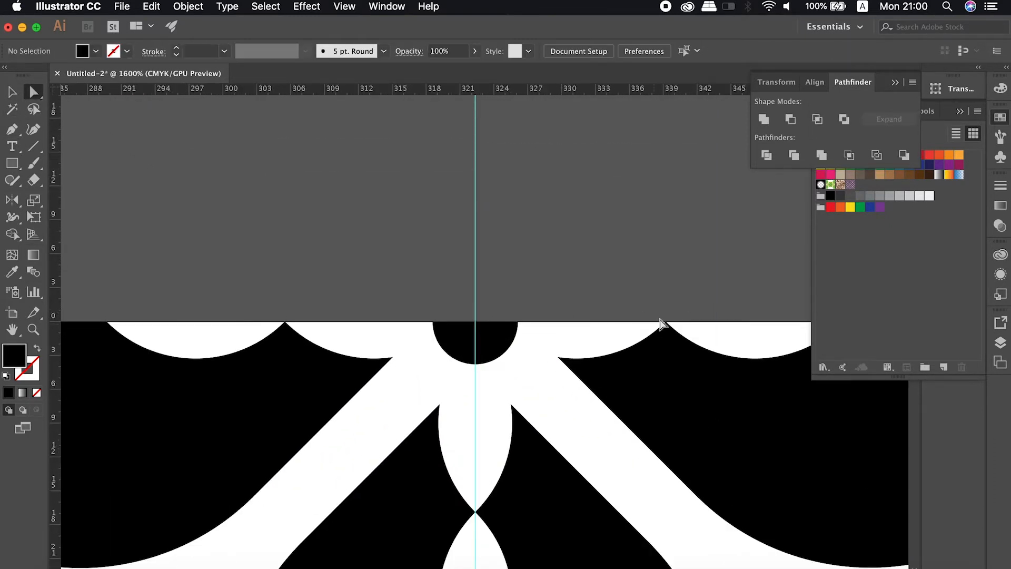
key("super+minus")
left_click(411, 301)
left_click(266, 6)
mouse_move(322, 148)
left_click(459, 202)
key("v")
key("super+minus")
key("super+minus")
key("super+minus")
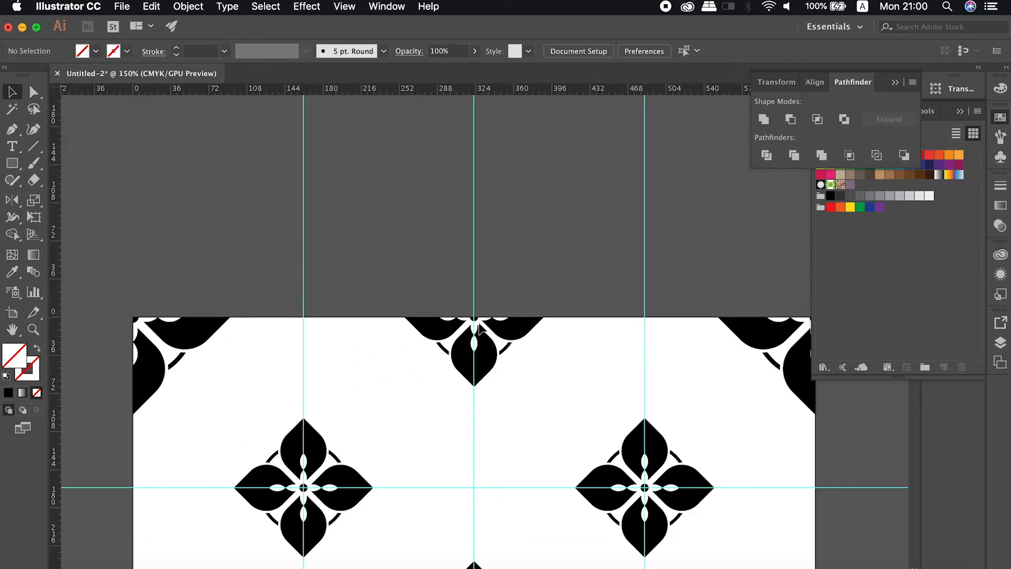
Step: Place an upside-down copy of the top half ornament at the artboard's bottom edge, aligned with the bottom corner ornament
left_click(460, 311)
key("super+minus")
key("super+minus")
scroll(459, 366, "down", 3)
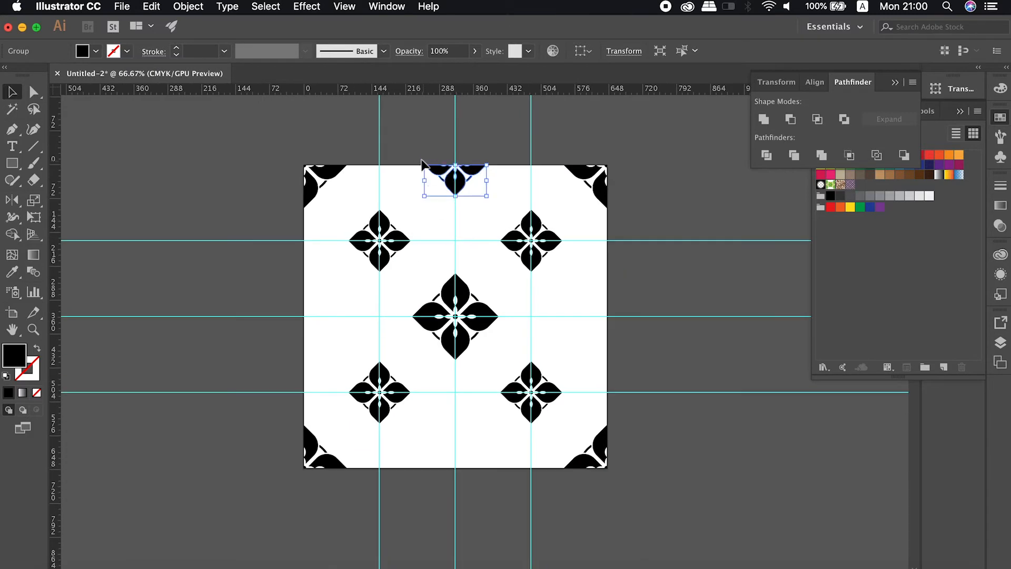
left_click_drag(503, 214, 503, 214)
left_click_drag(442, 188, 447, 449)
left_click(599, 446, "shift")
left_click(814, 83)
left_click(907, 119)
left_click(415, 128)
Step: Duplicate the top and bottom half ornaments in place and rotate the copies 90° onto the artboard's left and right edges
left_click(454, 182)
left_click(454, 451, "shift")
key("super+c")
key("super+f")
left_click_drag(418, 159, 315, 311)
left_click(212, 269)
Step: Hide the guides and draw a black rectangle covering the whole artboard
key("super+semicolon")
key("super+minus")
left_click_drag(281, 245, 285, 260)
key("m")
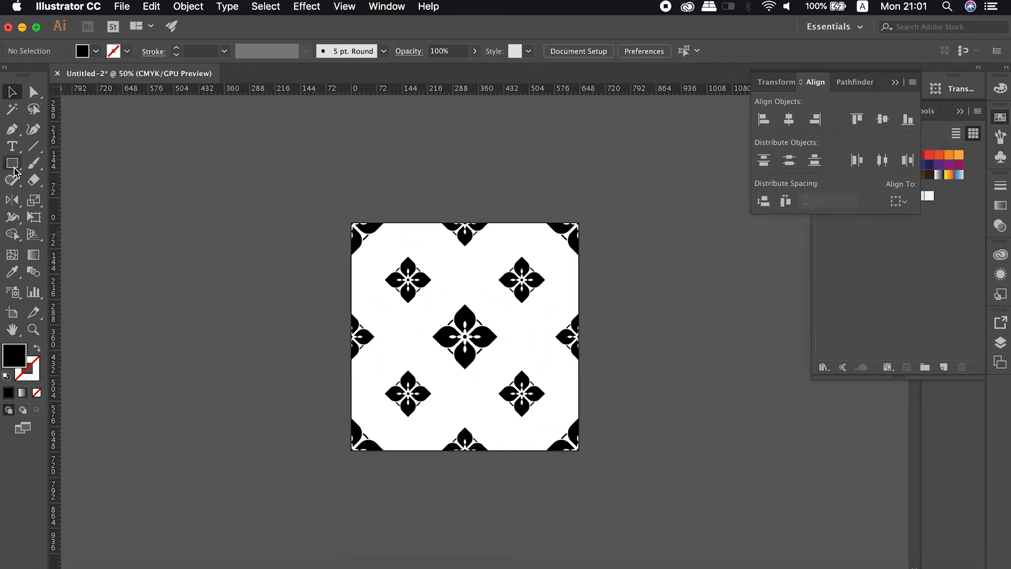
key("super+equal")
key("super+equal")
key("super+minus")
left_click_drag(309, 187, 613, 491)
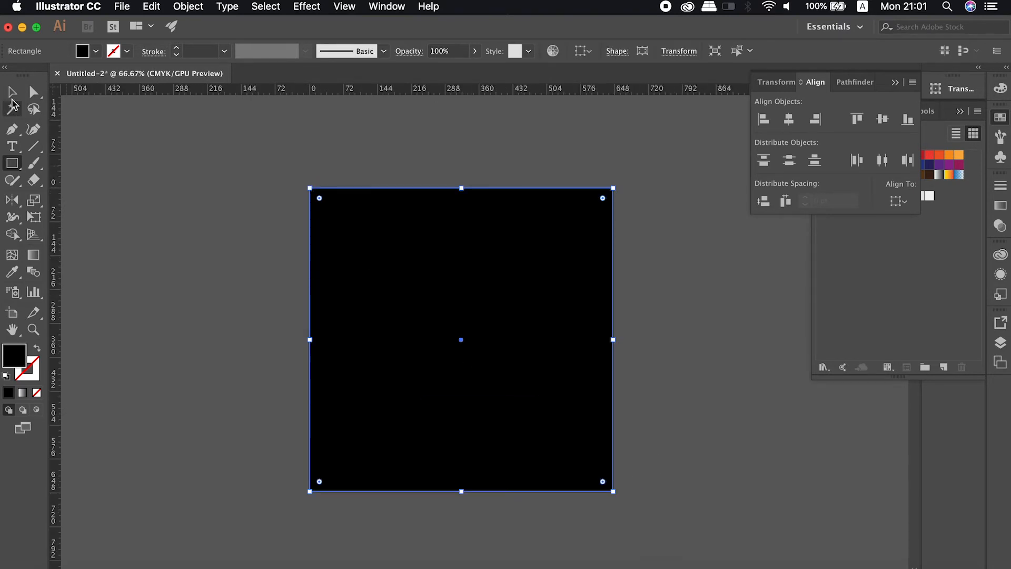
Step: Recolour the artboard-sized rectangle dark navy and send it behind all the ornaments
left_click(12, 92)
left_click(929, 165)
left_click(1000, 88)
left_click(900, 159)
right_click(526, 274)
mouse_move(644, 490)
left_click(695, 531)
left_click(698, 445)
Step: Try bright swatches, including yellow, green and blue, as the ornaments' fill
left_click(583, 355)
left_click(1000, 117)
left_click(850, 207)
left_click(919, 164)
left_click(860, 207)
left_click(870, 207)
left_click(683, 226)
Step: Try a dark brown fill on the ornaments, and settle on the light tan swatch for all of them
left_click(389, 247)
left_click(920, 174)
left_click(701, 348)
left_click_drag(701, 348, 293, 208)
left_click(880, 175)
key("cmd+z")
left_click(880, 175)
left_click(699, 312)
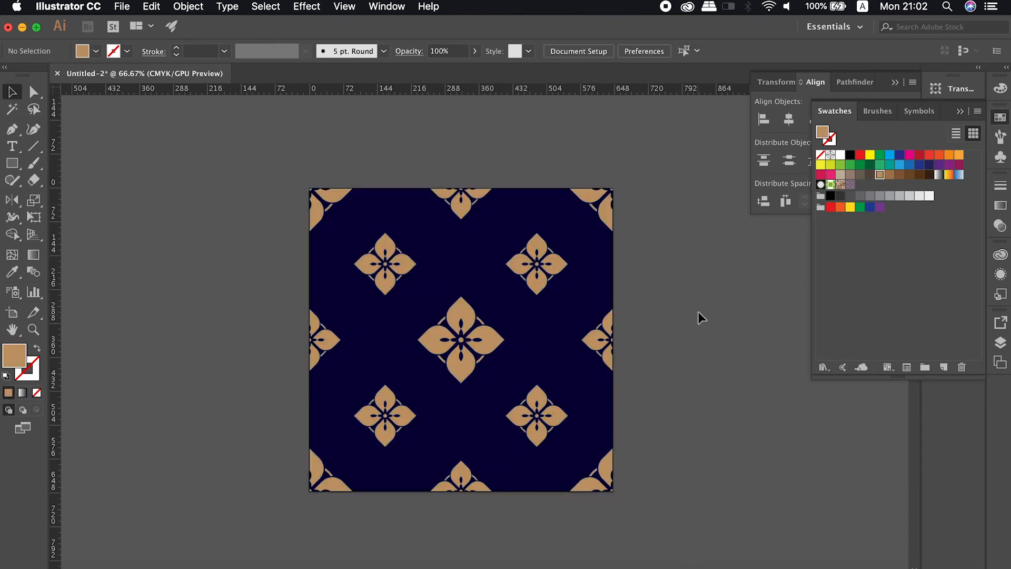
Step: Darken the tan ornaments by setting the black component of their fill to 63%
key("super+minus")
key("super+minus")
left_click(483, 279)
left_click(999, 89)
key("super+equal")
left_click_drag(920, 161, 925, 162)
left_click(685, 234)
left_click(540, 259)
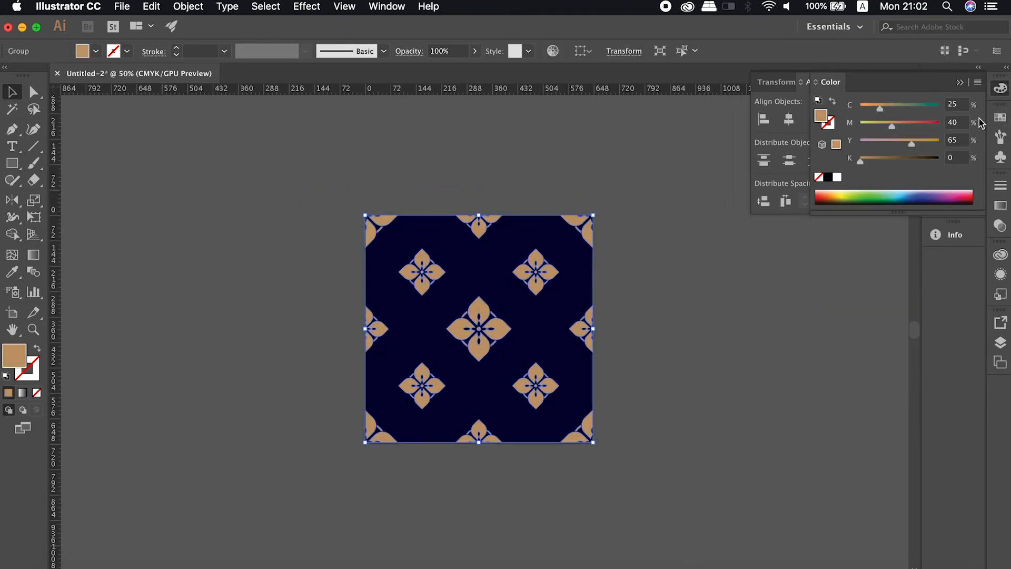
left_click_drag(861, 161, 911, 161)
left_click(716, 360)
key("super+minus")
key("super+minus")
left_click_drag(548, 347, 461, 350)
left_click(287, 226)
key("super+0")
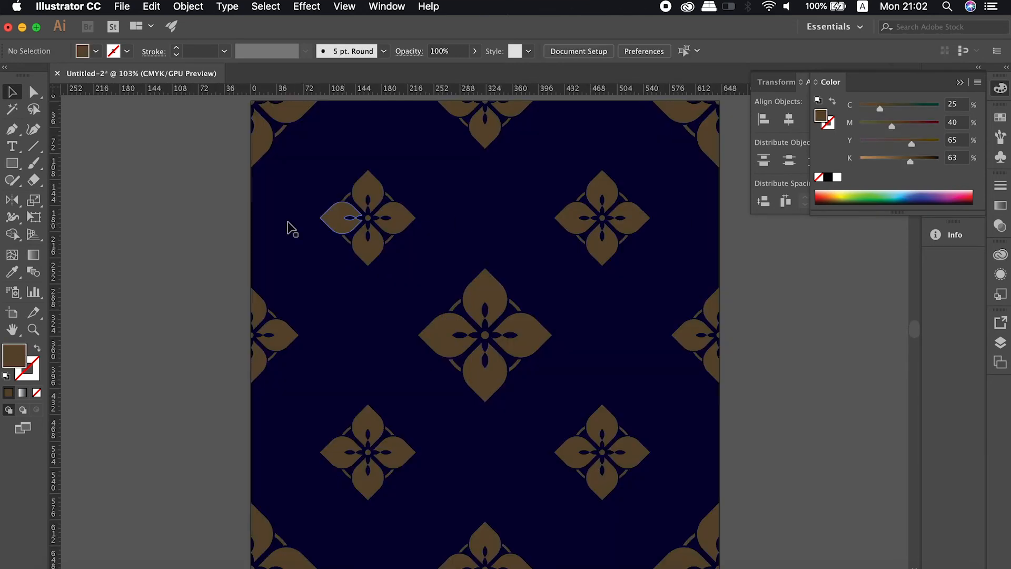
Step: Select all the artwork and divide it with the Pathfinder
key("super+a")
left_click(999, 89)
left_click(955, 128)
left_click(767, 155)
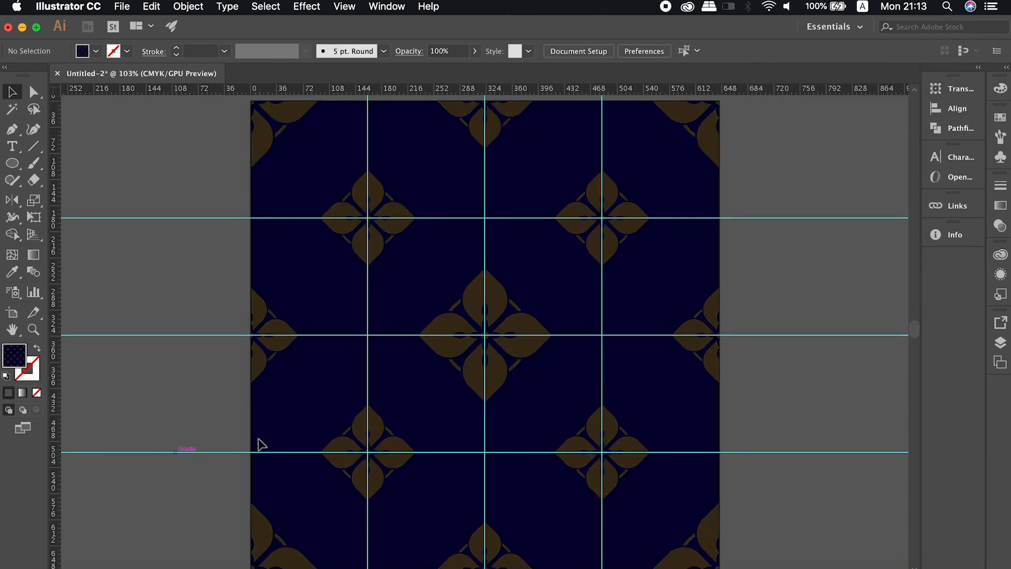
Step: Scale the whole tile down to half size so it fills the artboard's upper-left quadrant
left_click(672, 542)
left_click_drag(719, 567, 485, 420)
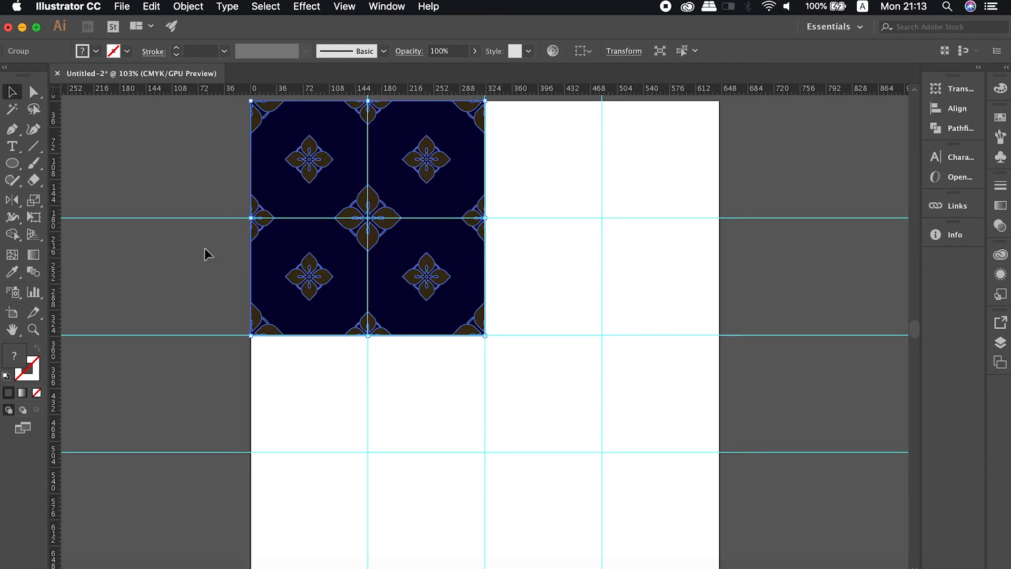
left_click(205, 248)
Step: Copy the scaled tile across and downward to fill the other three quadrants of the artboard
left_click_drag(267, 168, 498, 184)
left_click_drag(450, 153, 470, 383)
left_click(131, 120)
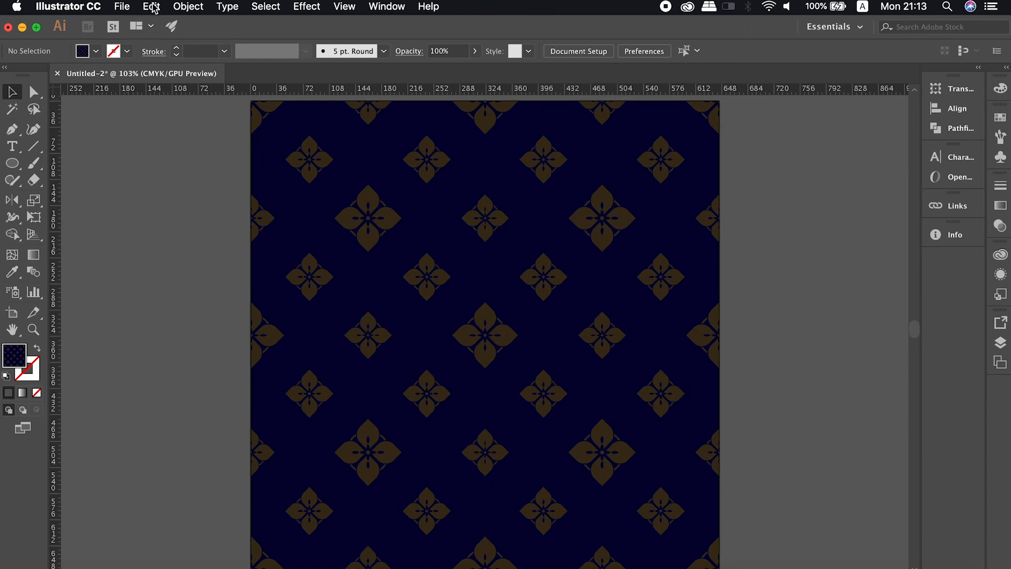
Step: Make a pattern from all four tiles, keep the default Grid tile settings, and finish pattern editing
key("super+a")
left_click(188, 6)
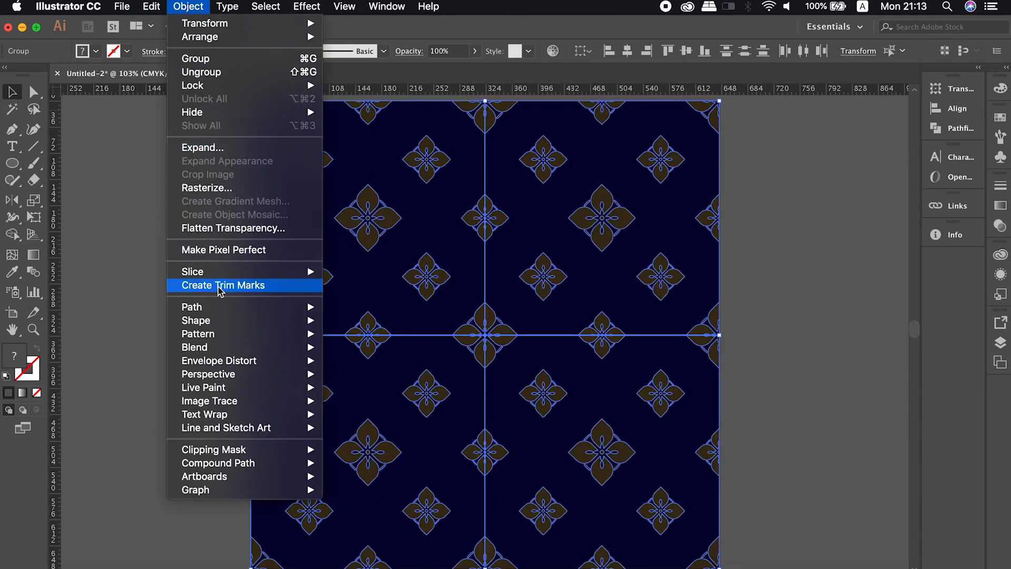
mouse_move(271, 336)
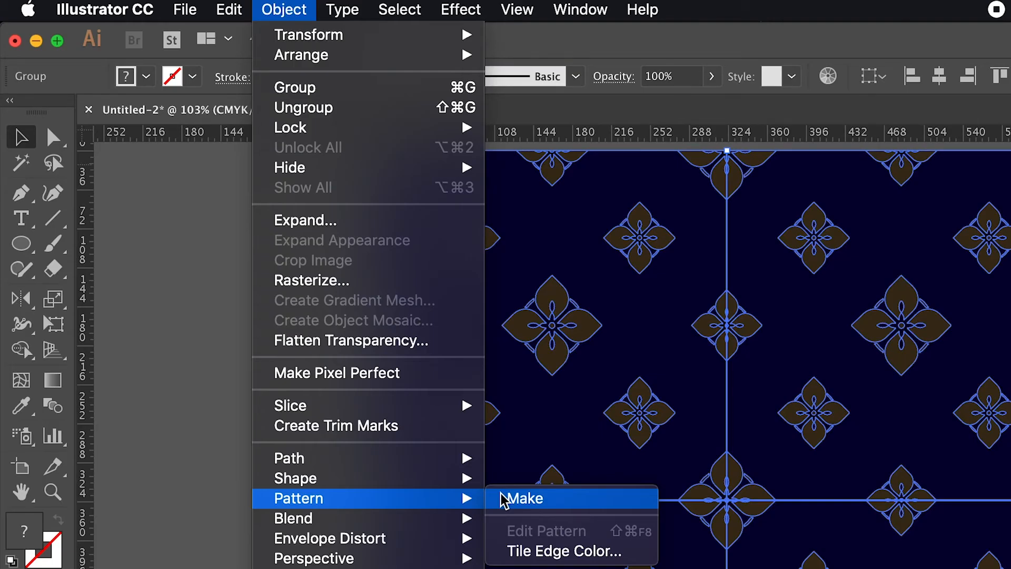
left_click(503, 497)
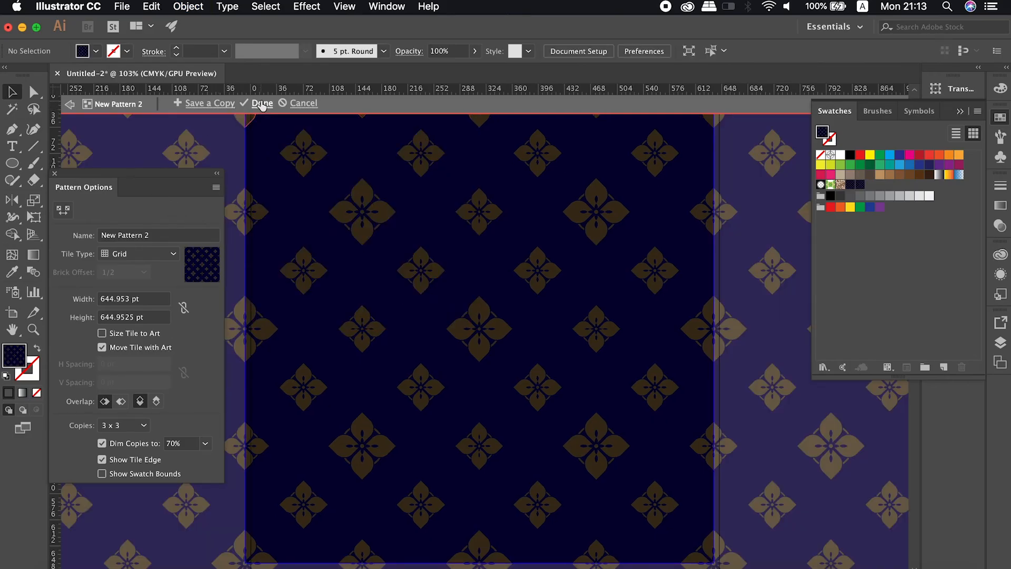
left_click(261, 103)
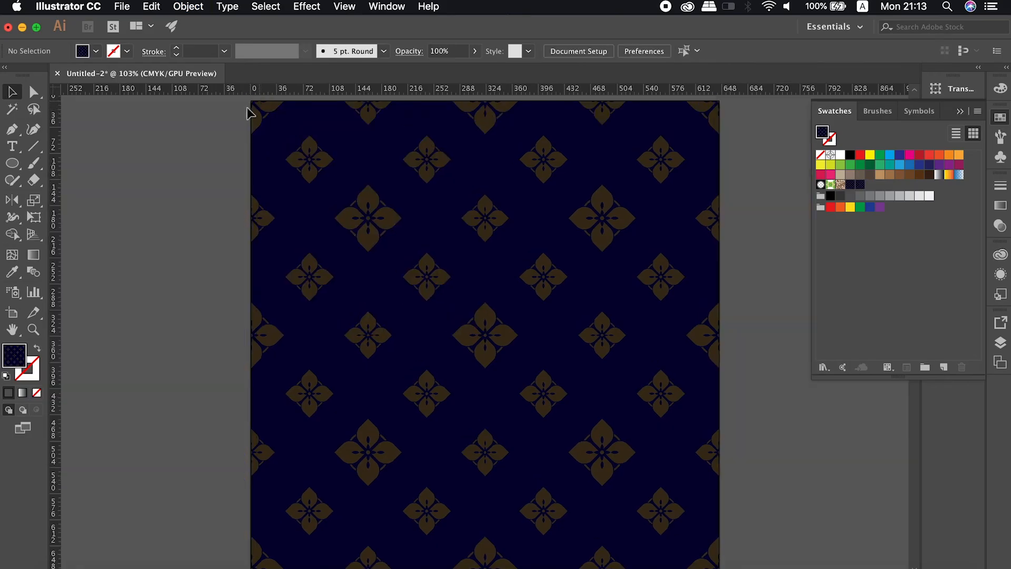